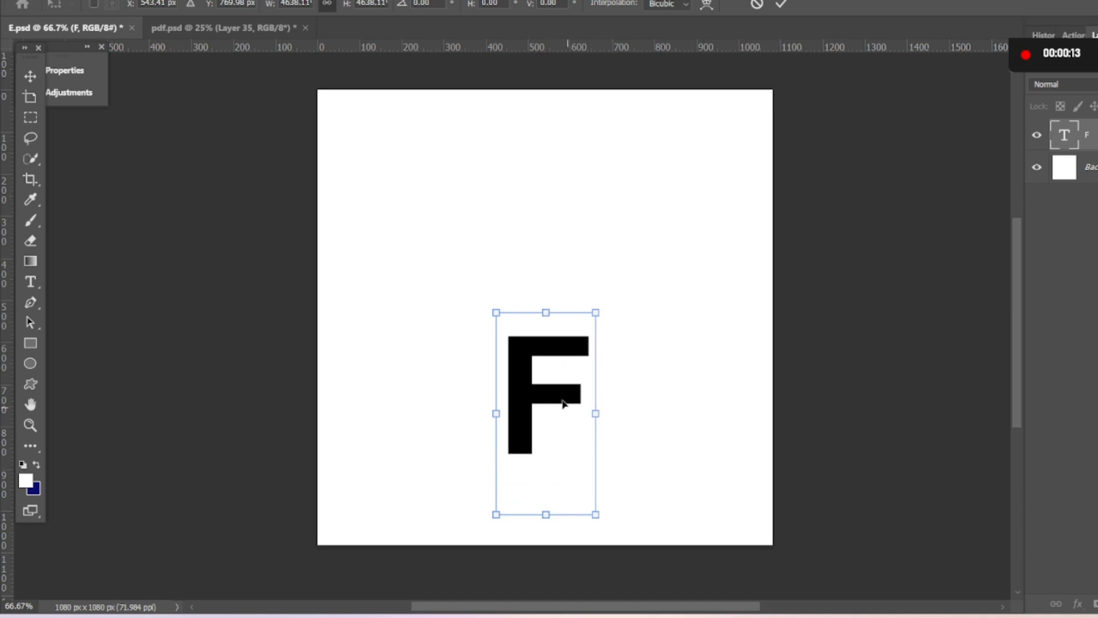
Enlarge the letter F to nearly twice its size and position it around the middle of the canvas.
left_click_drag(550, 393, 527, 273)
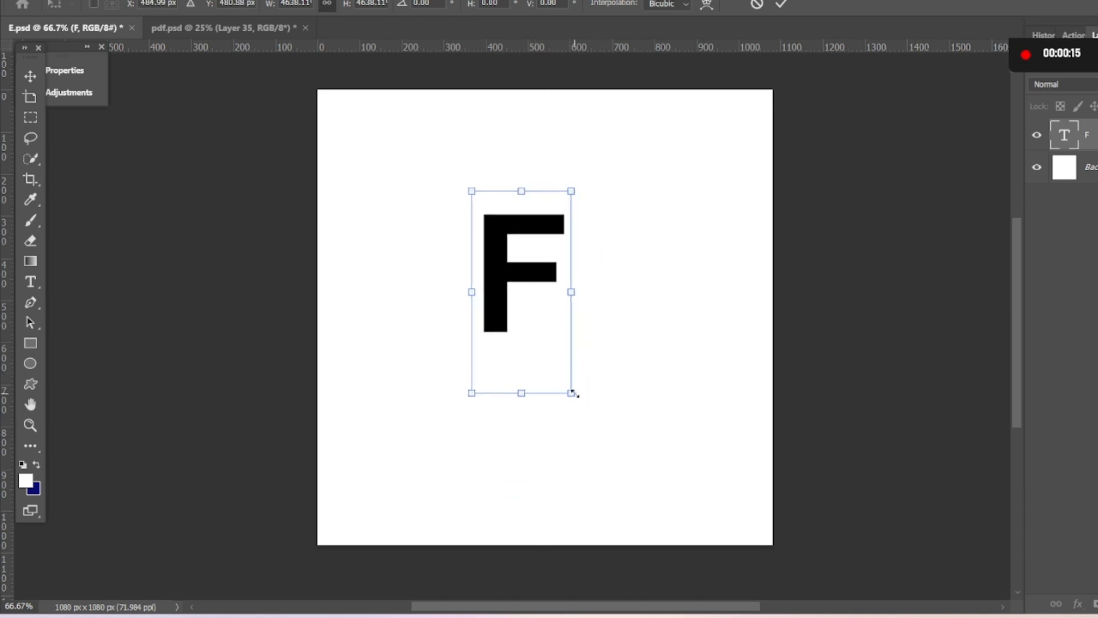
left_click_drag(572, 394, 741, 515)
left_click_drag(610, 410, 610, 366)
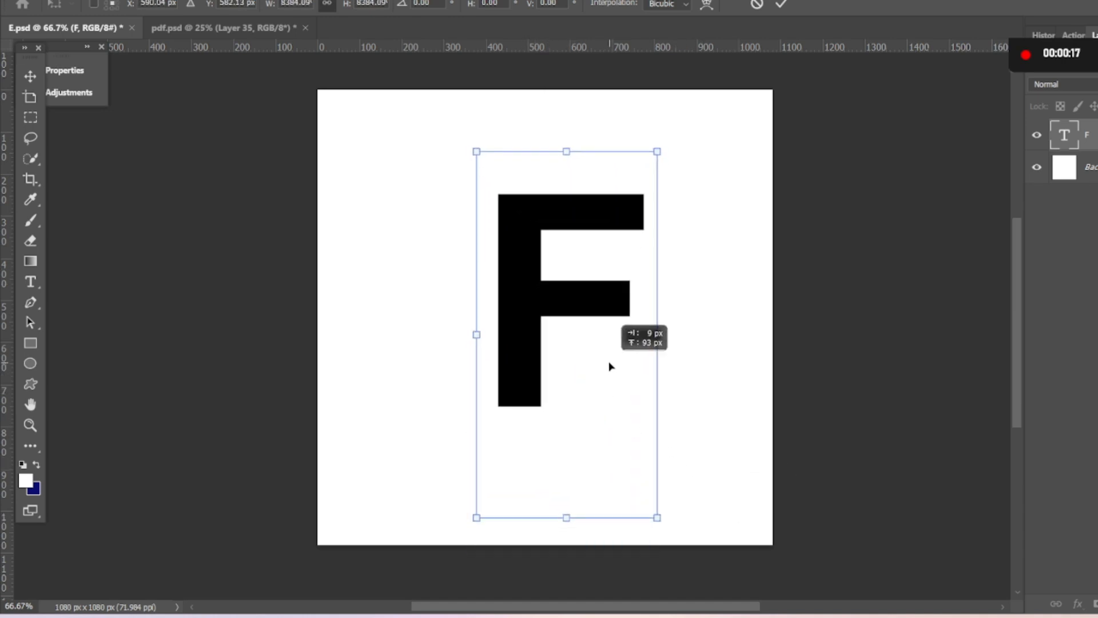
key("Return")
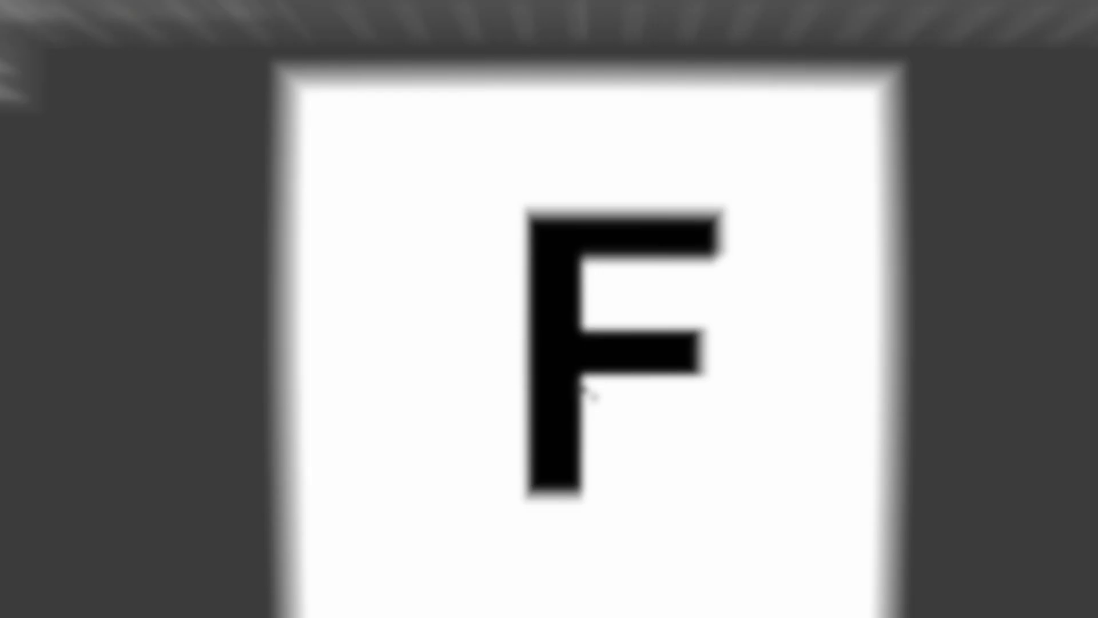
Paste the coral reef image over the letter F and set its layer opacity to 70%.
key("ctrl+v")
left_click_drag(623, 380, 634, 349)
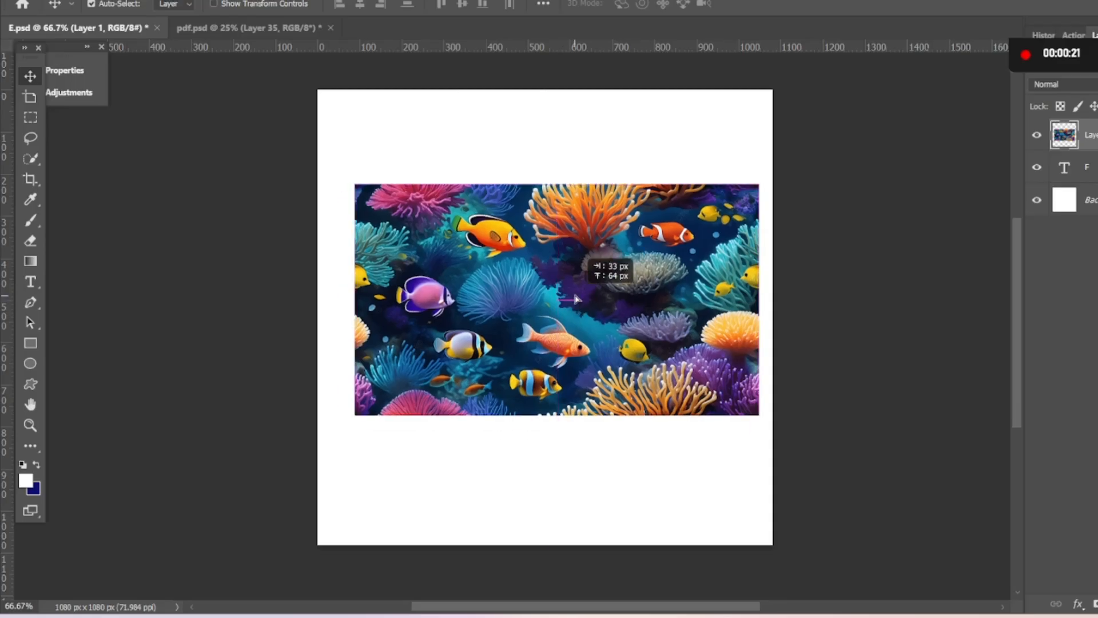
left_click_drag(574, 299, 576, 299)
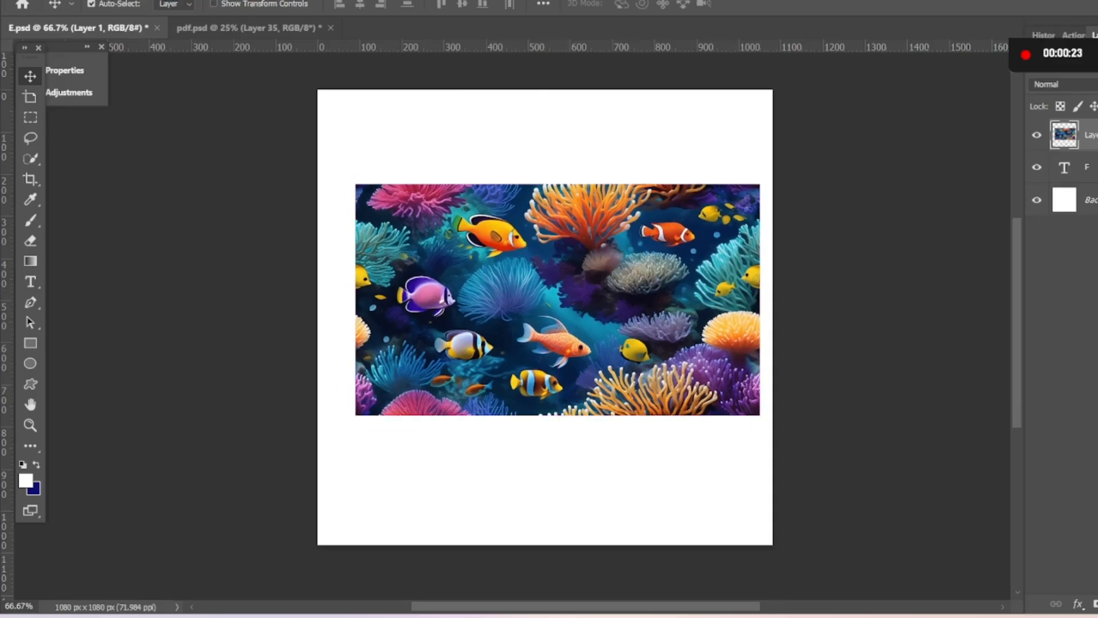
key("7")
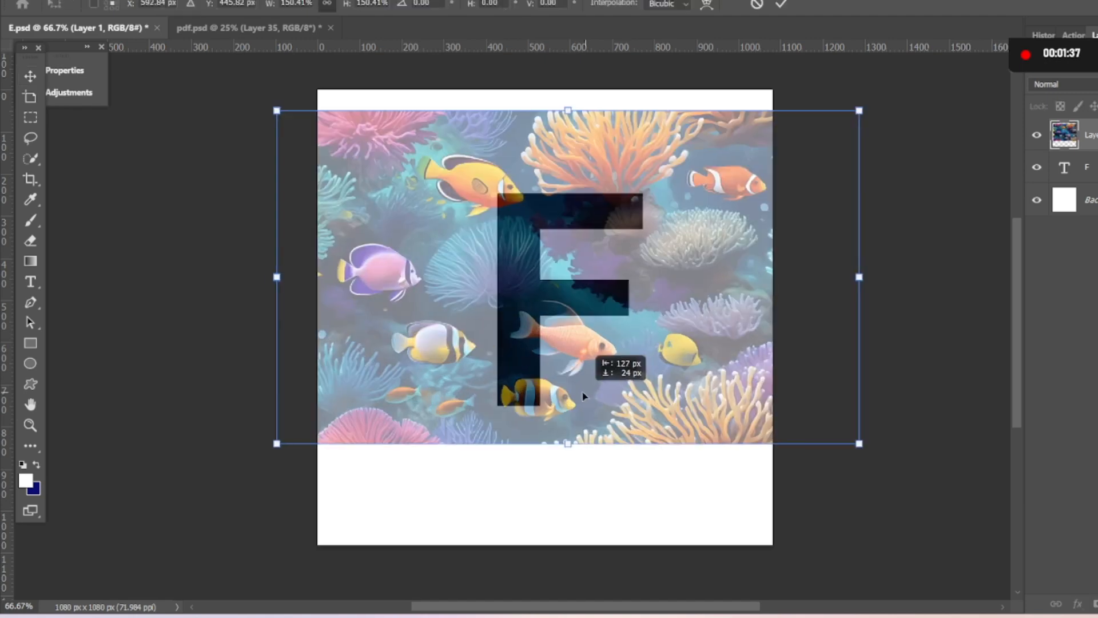
Scale the reef image to about 150%, flip it horizontally and position it so the orange fish crosses the F's lower stem.
mouse_move(583, 387)
left_mouse_down()
mouse_move(577, 393)
mouse_move(601, 399)
left_mouse_up()
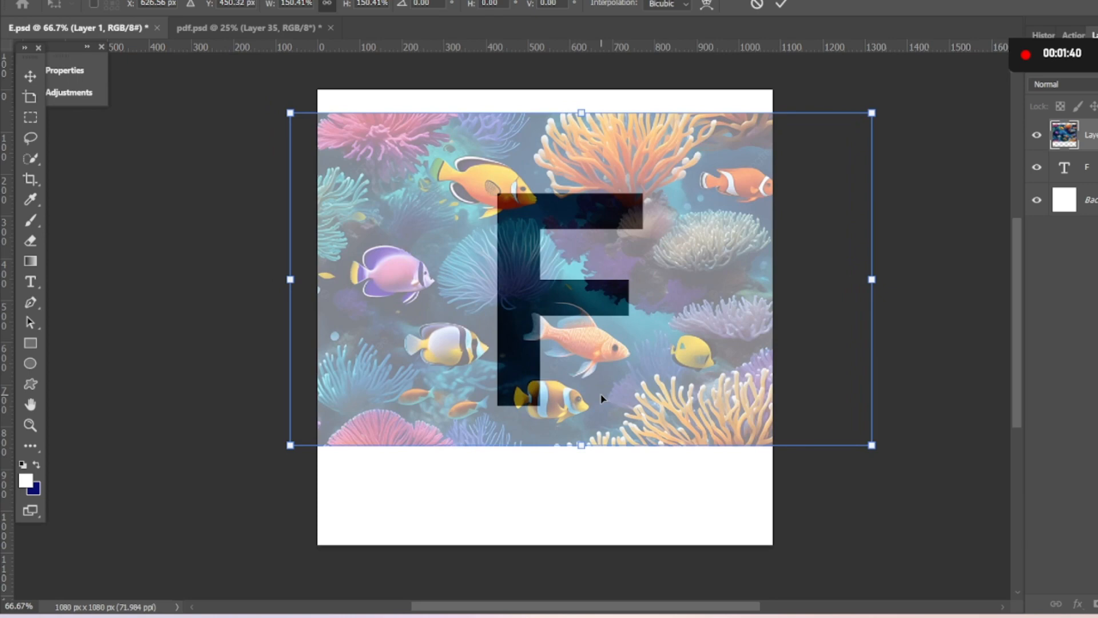
right_click(593, 403)
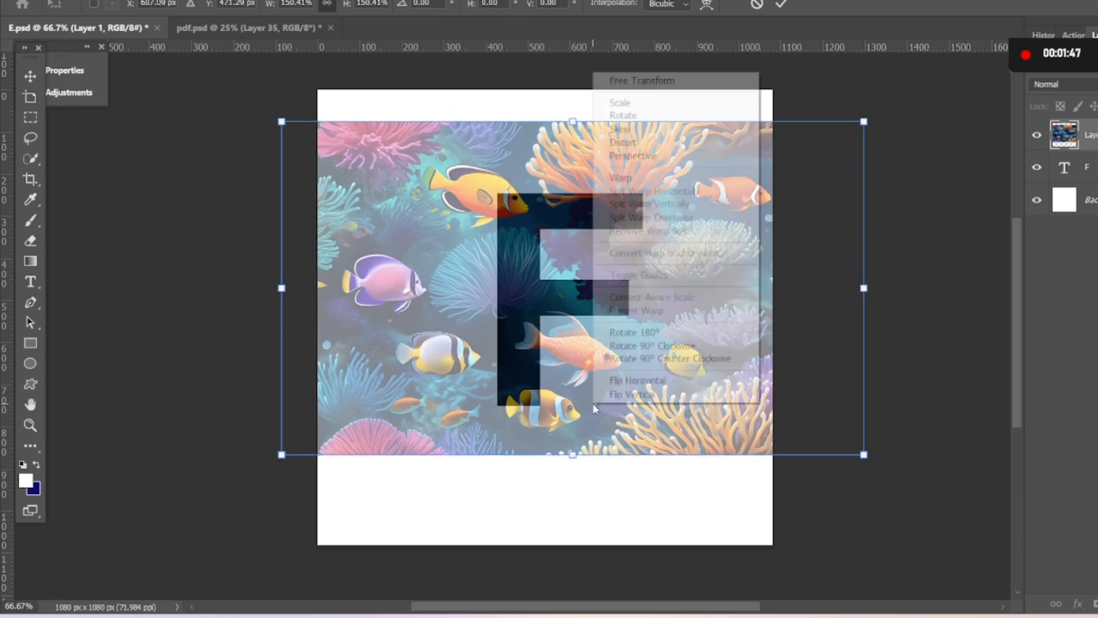
left_click(633, 380)
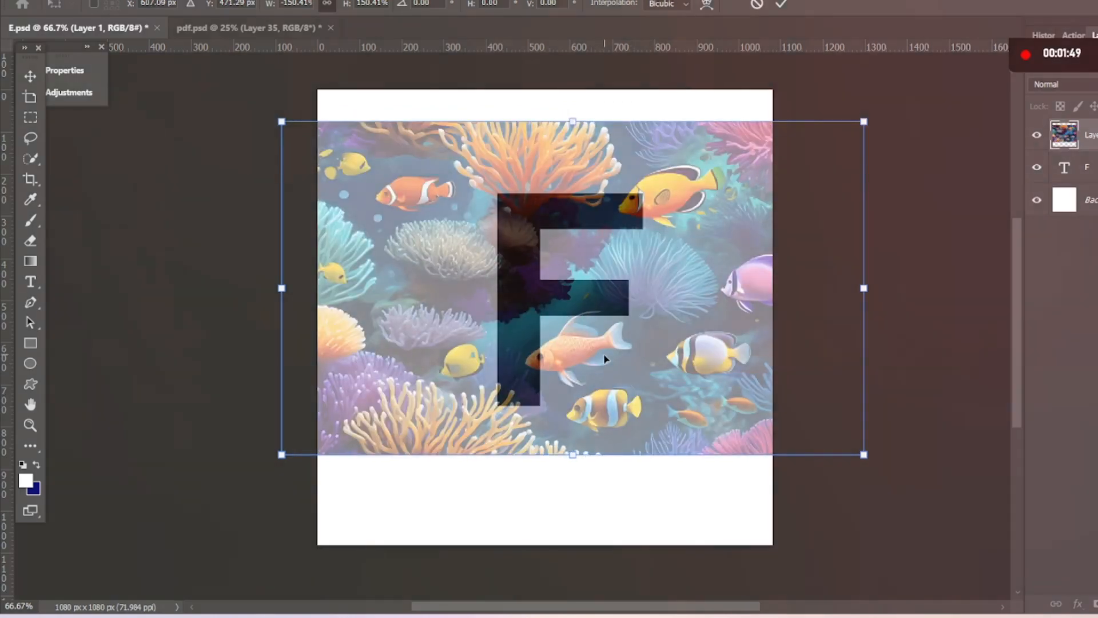
left_click_drag(613, 374, 582, 353)
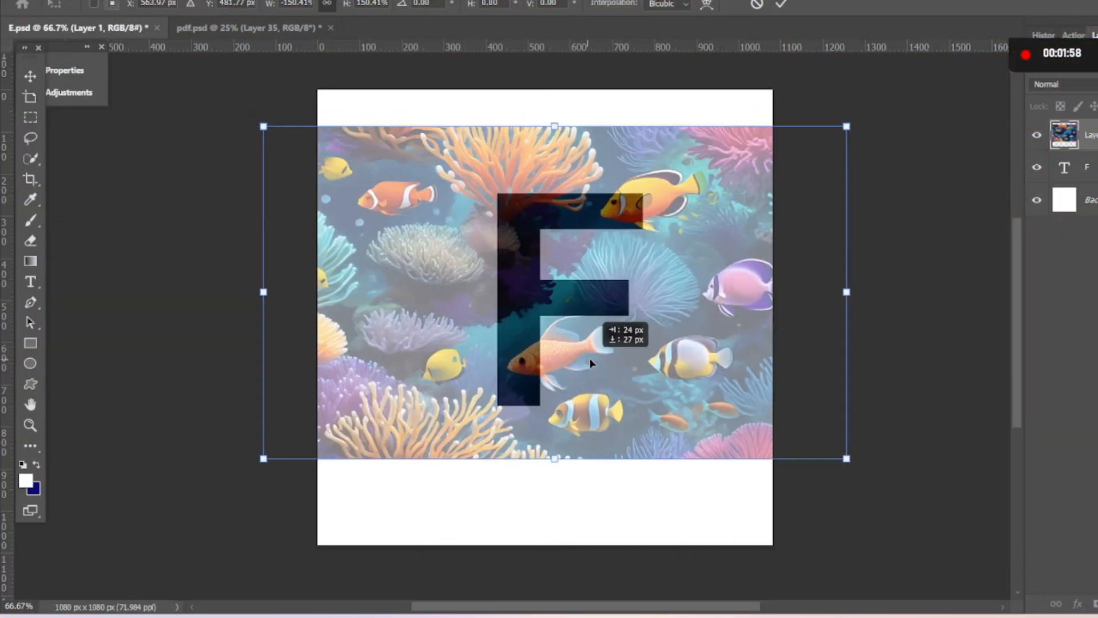
left_click_drag(591, 343, 591, 358)
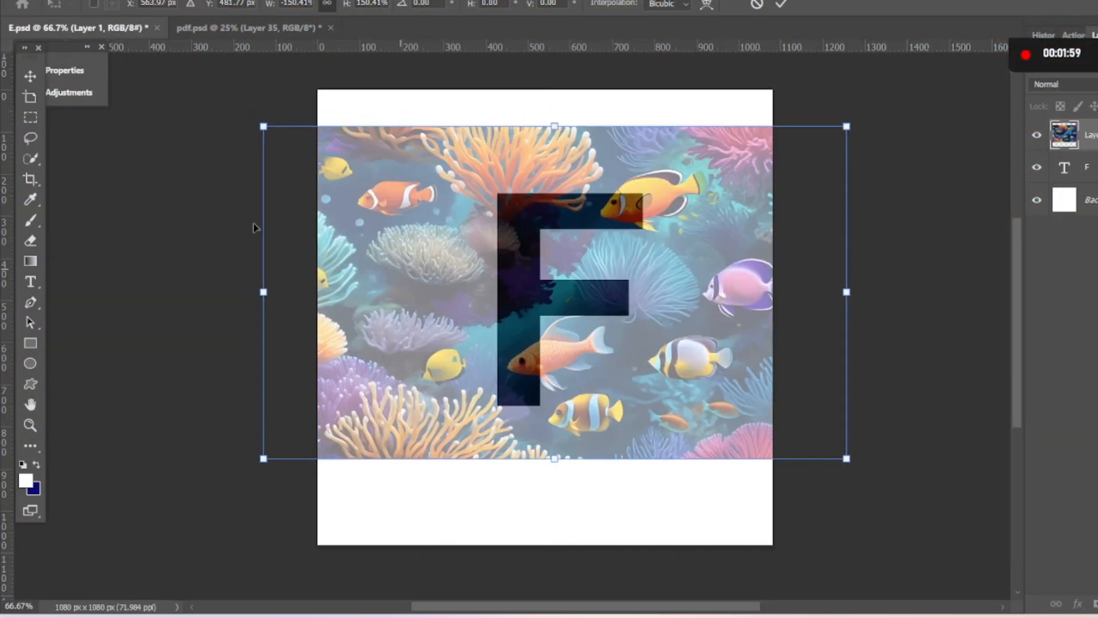
Quick-select the yellow fish at the end of the F's upper arm, fins and tail included, and copy it to a new layer.
left_click(30, 158)
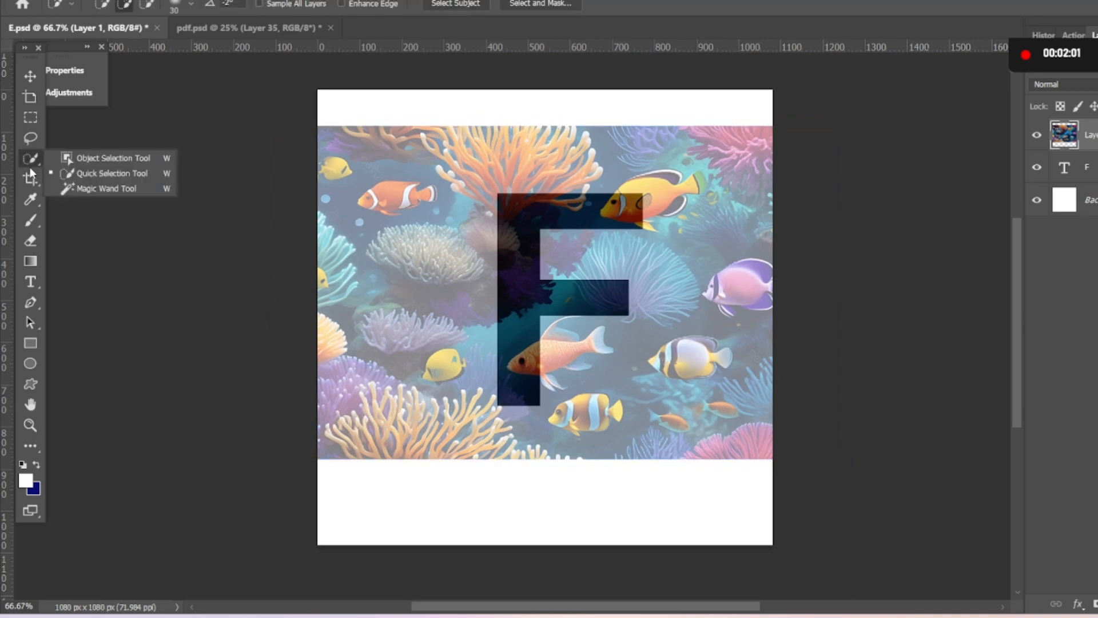
left_click(114, 180)
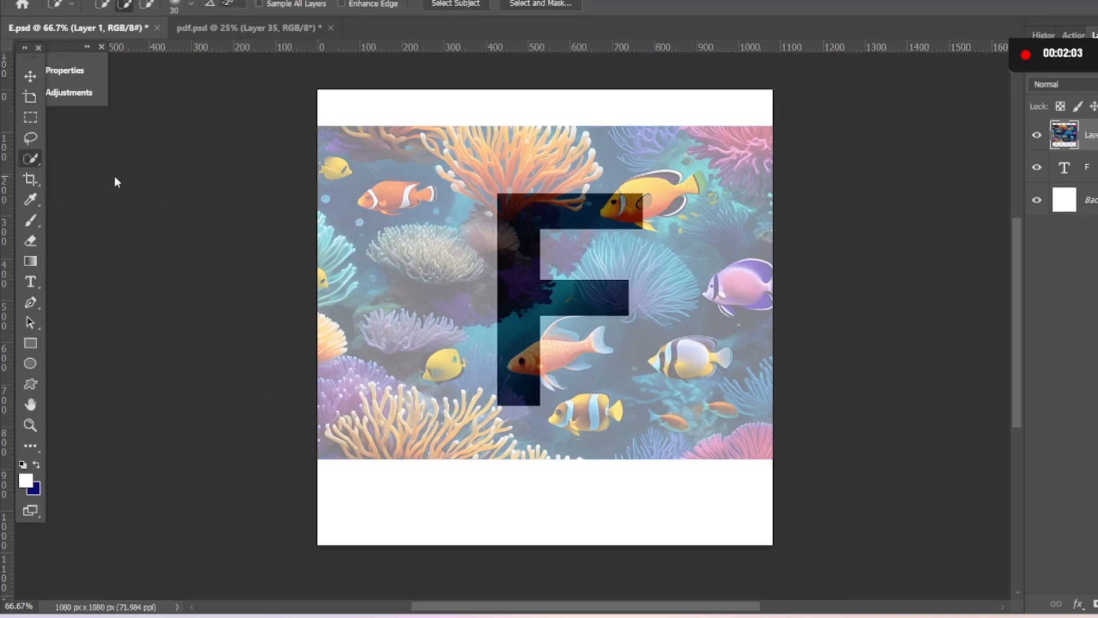
left_click(658, 194)
left_click(670, 177)
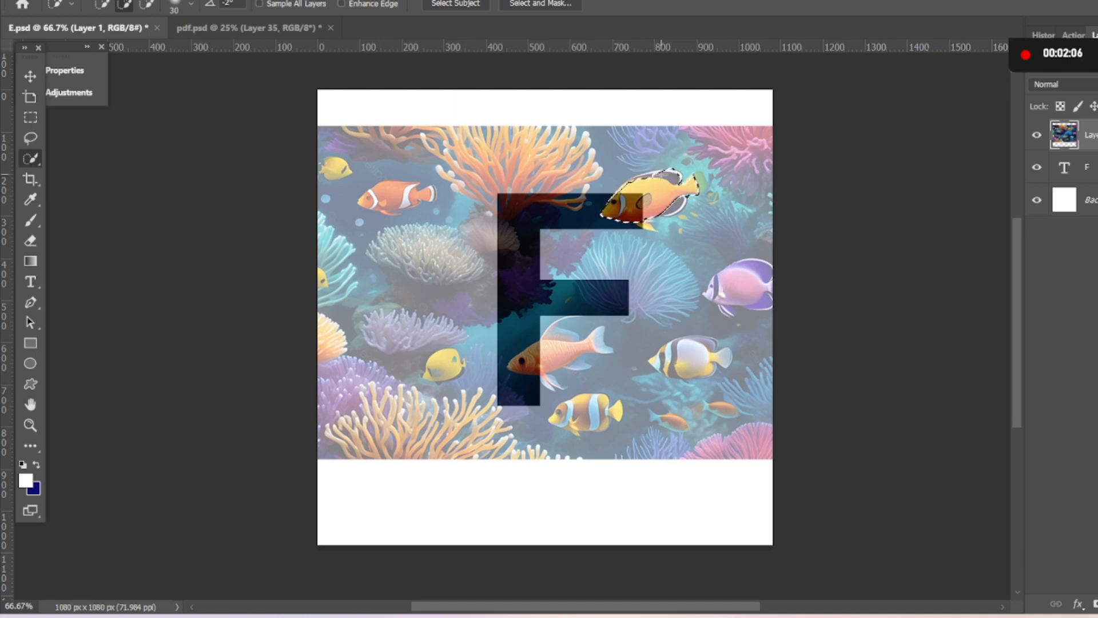
left_click(660, 174)
left_click(640, 172)
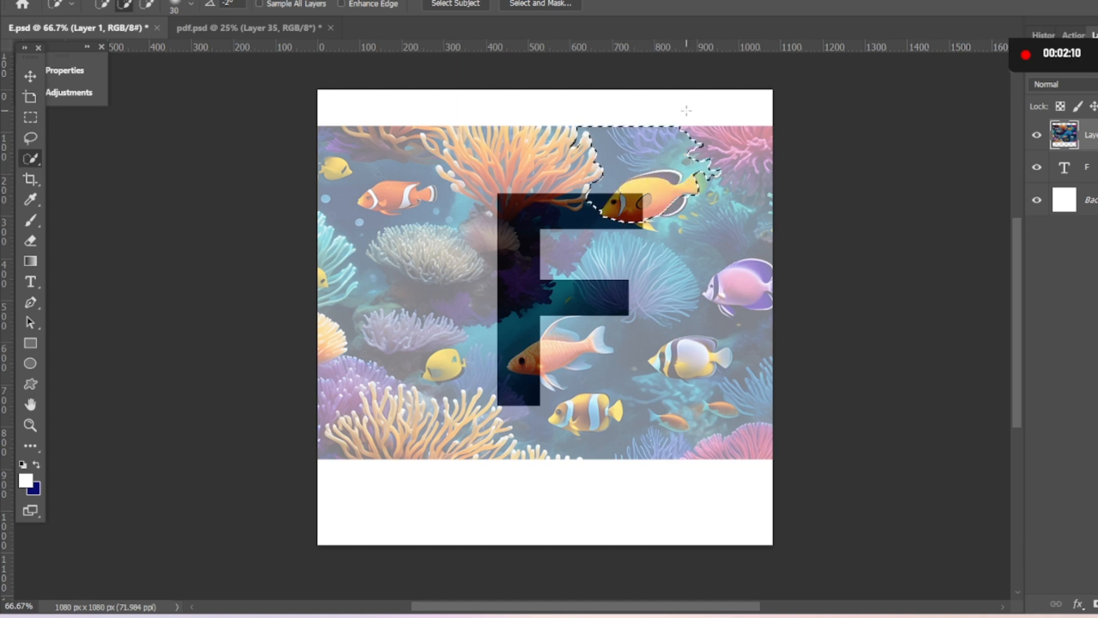
mouse_move(687, 127)
left_mouse_down()
mouse_move(598, 155)
mouse_move(595, 146)
mouse_move(592, 189)
left_mouse_up()
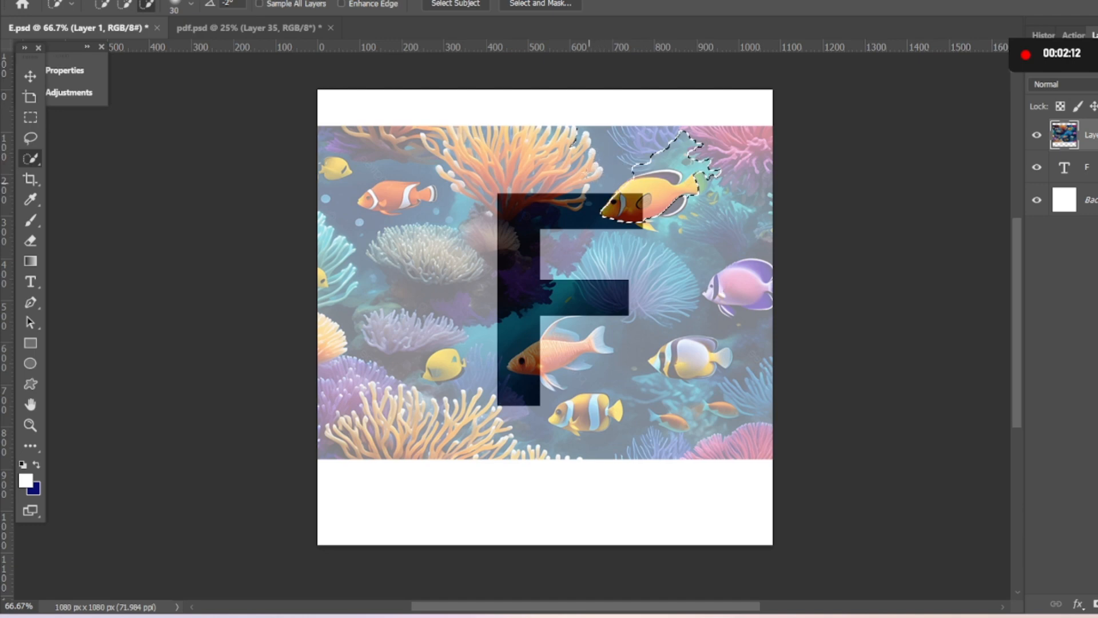
mouse_move(595, 136)
left_mouse_down()
mouse_move(692, 141)
mouse_move(718, 165)
left_mouse_up()
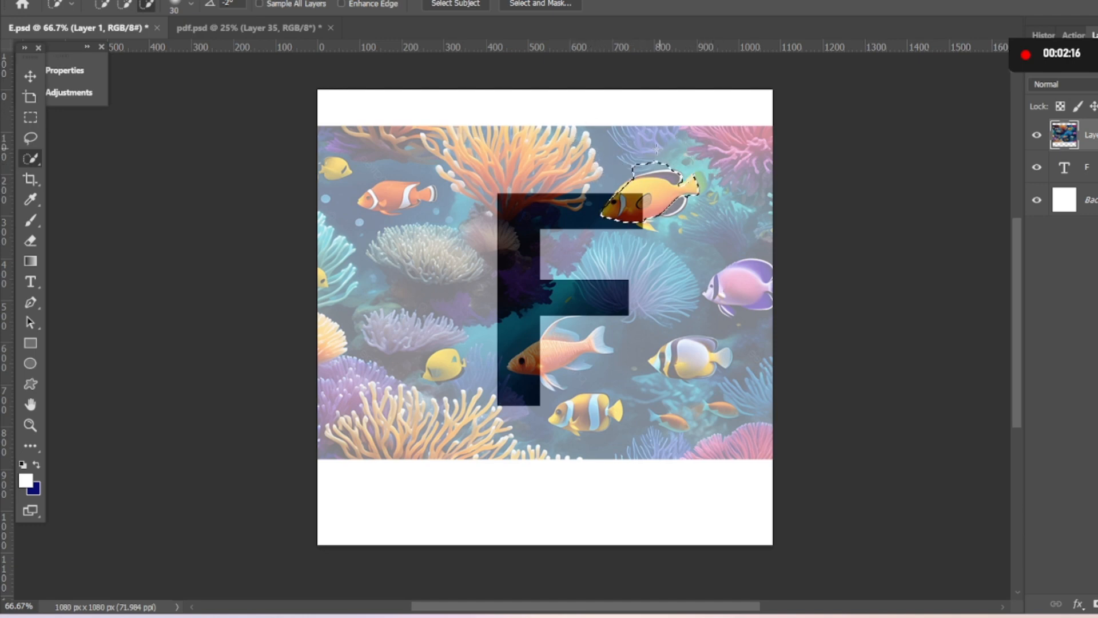
left_click_drag(634, 157, 654, 163)
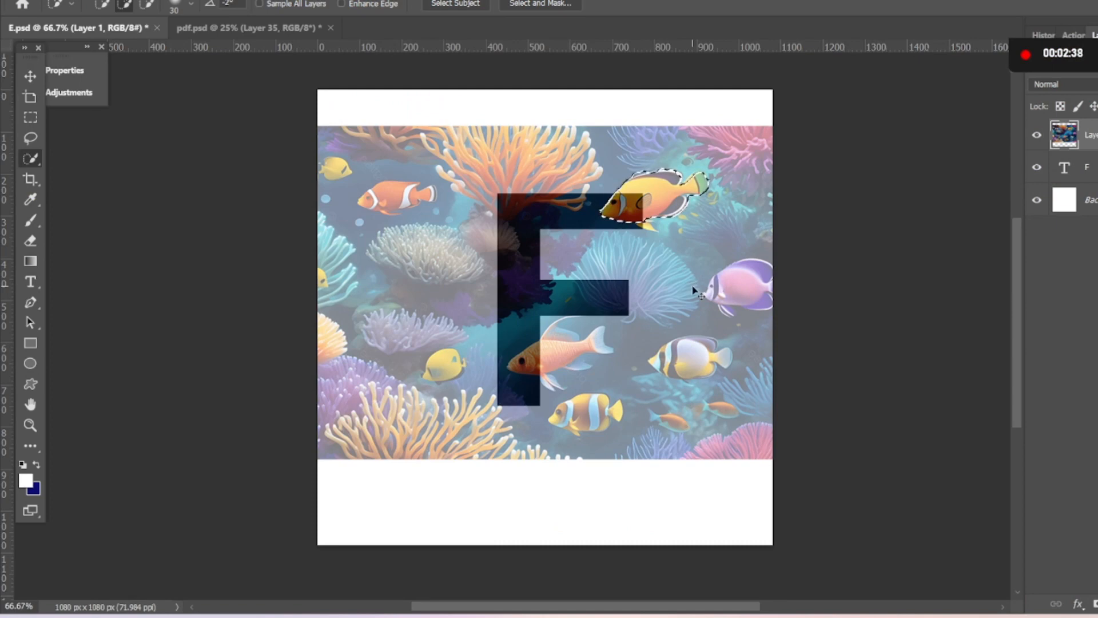
key("ctrl+j")
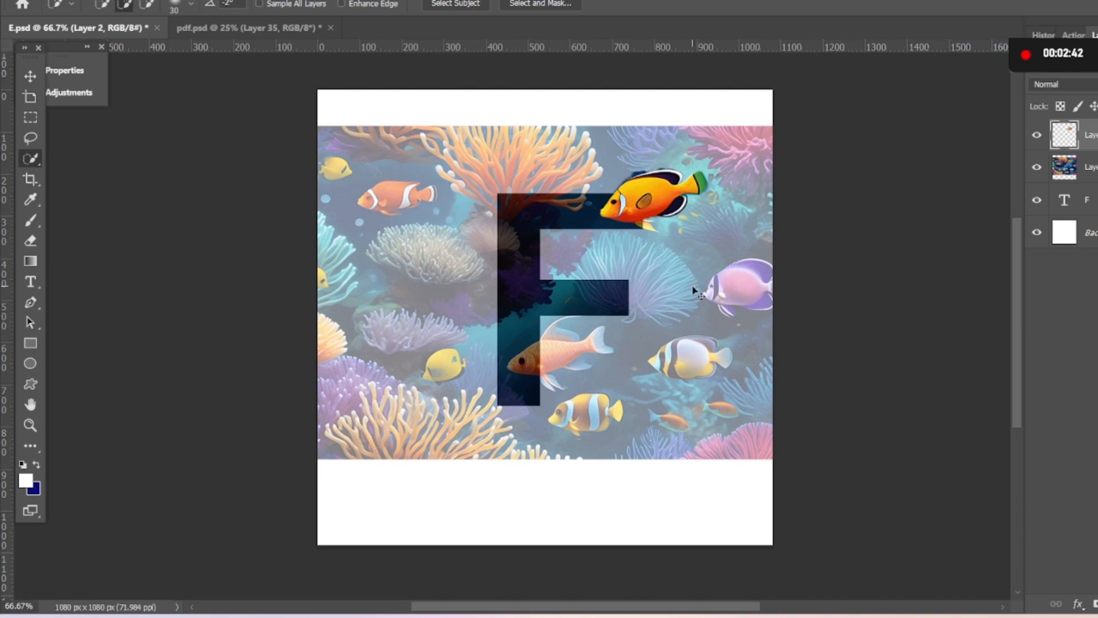
Paste a second copy of the yellow fish and place it over the upper-left corner of the F.
key("ctrl+v")
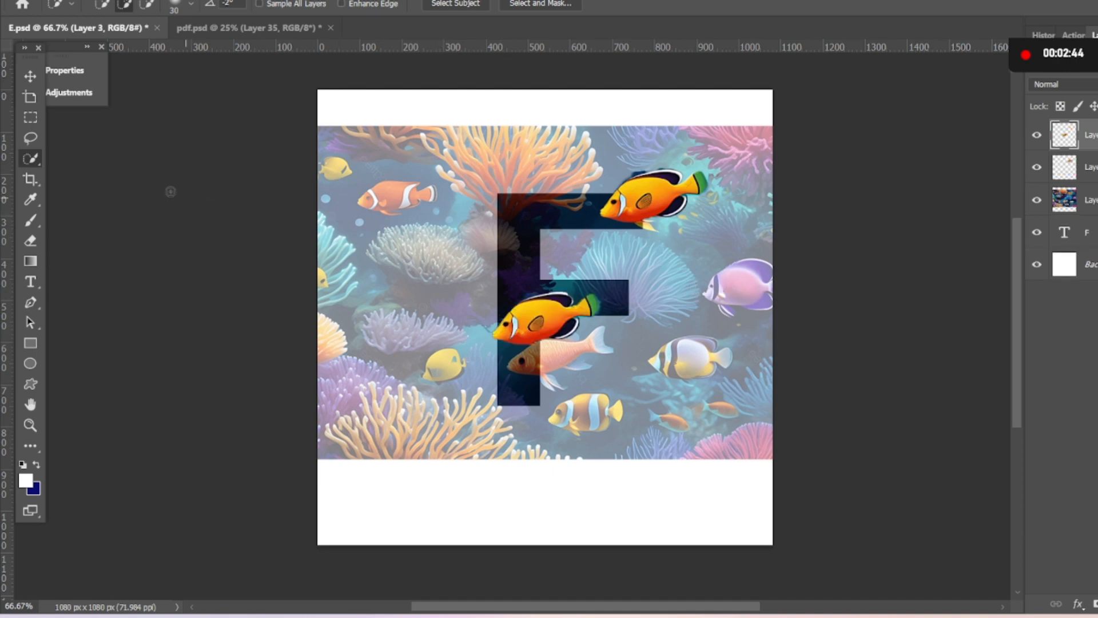
left_click(30, 76)
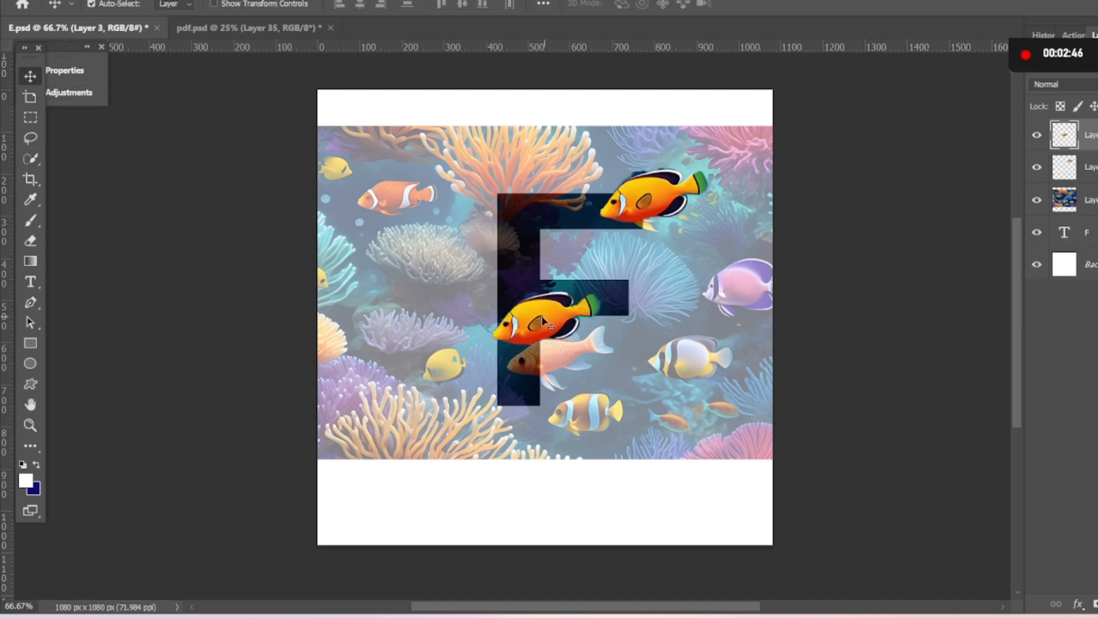
left_click_drag(542, 324, 486, 306)
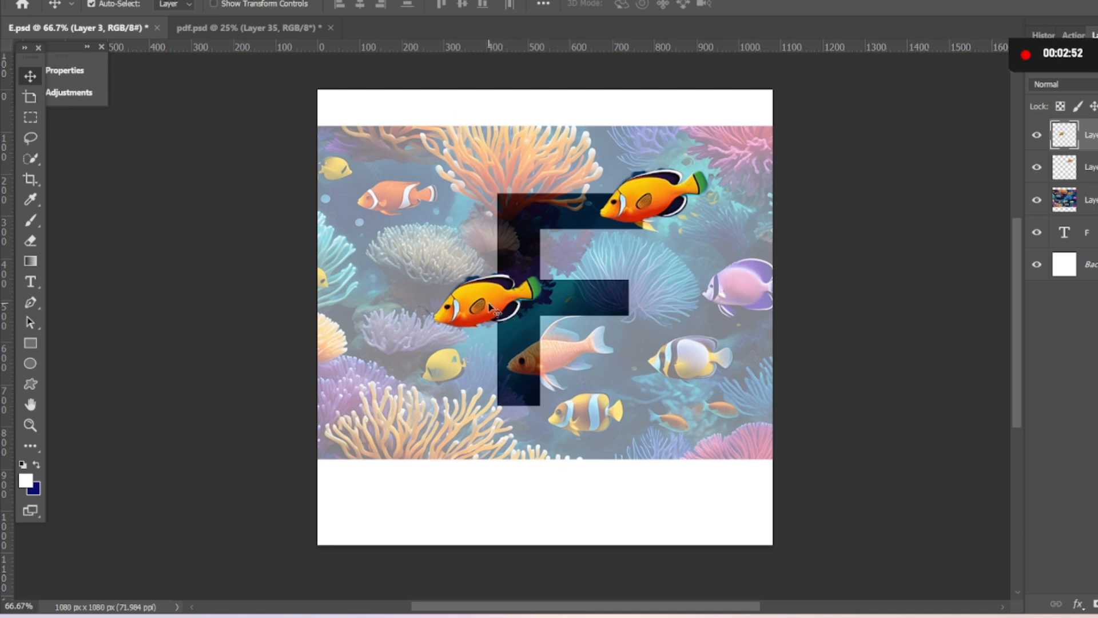
mouse_move(493, 309)
left_mouse_down()
mouse_move(481, 224)
mouse_move(496, 400)
mouse_move(502, 318)
left_mouse_up()
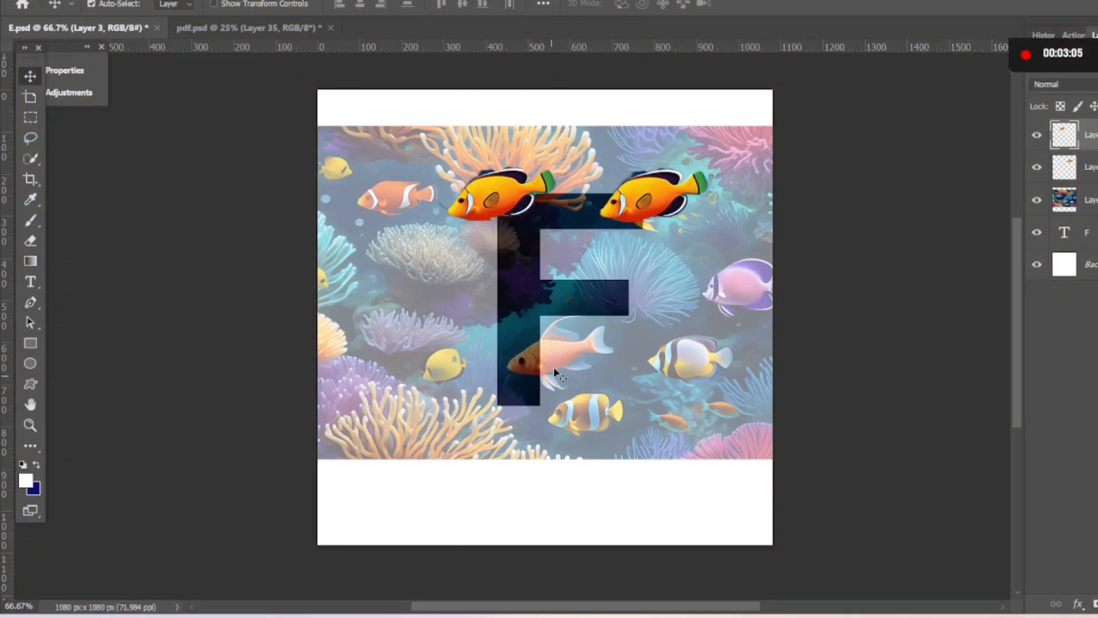
Quick-select the orange fish on the reef layer, including its fins and tail, and copy it to a new layer.
left_click(555, 372)
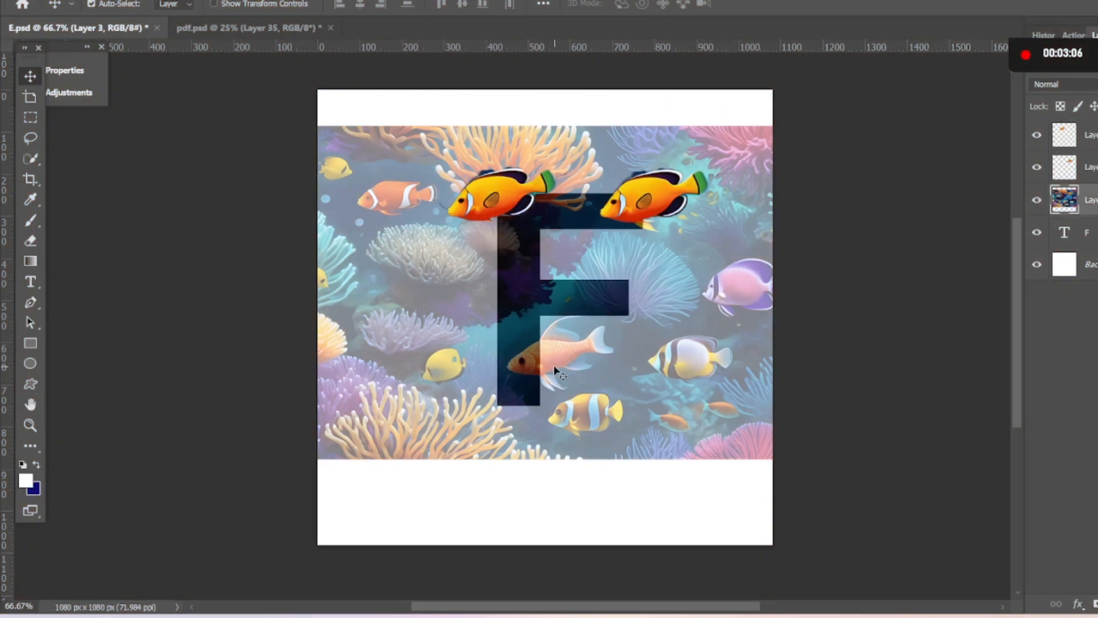
left_click(39, 166)
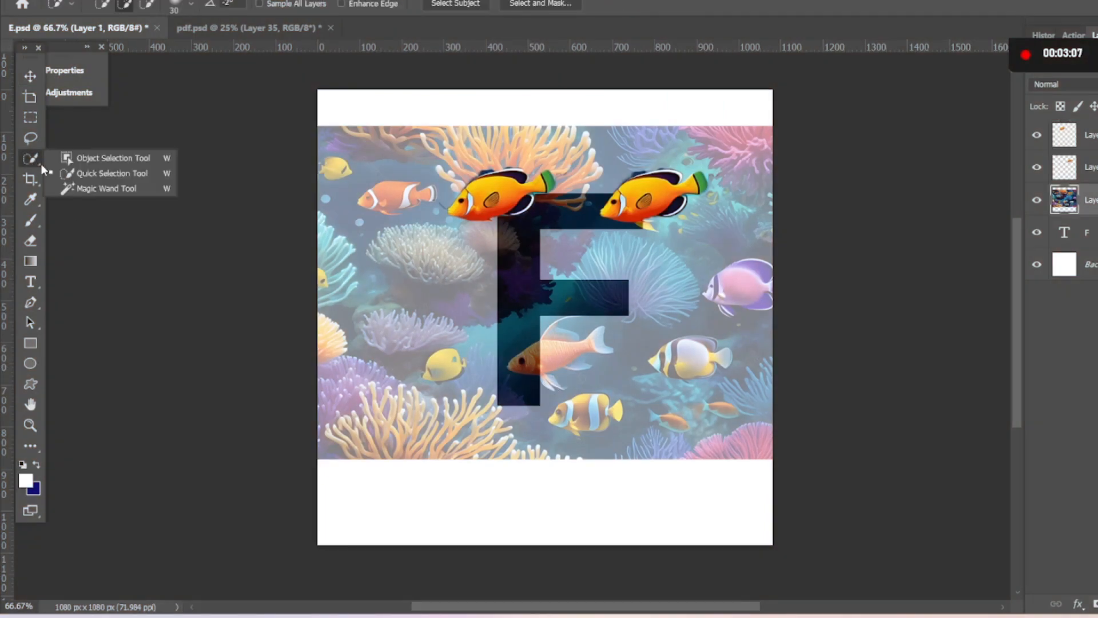
left_click(96, 178)
left_click(558, 354)
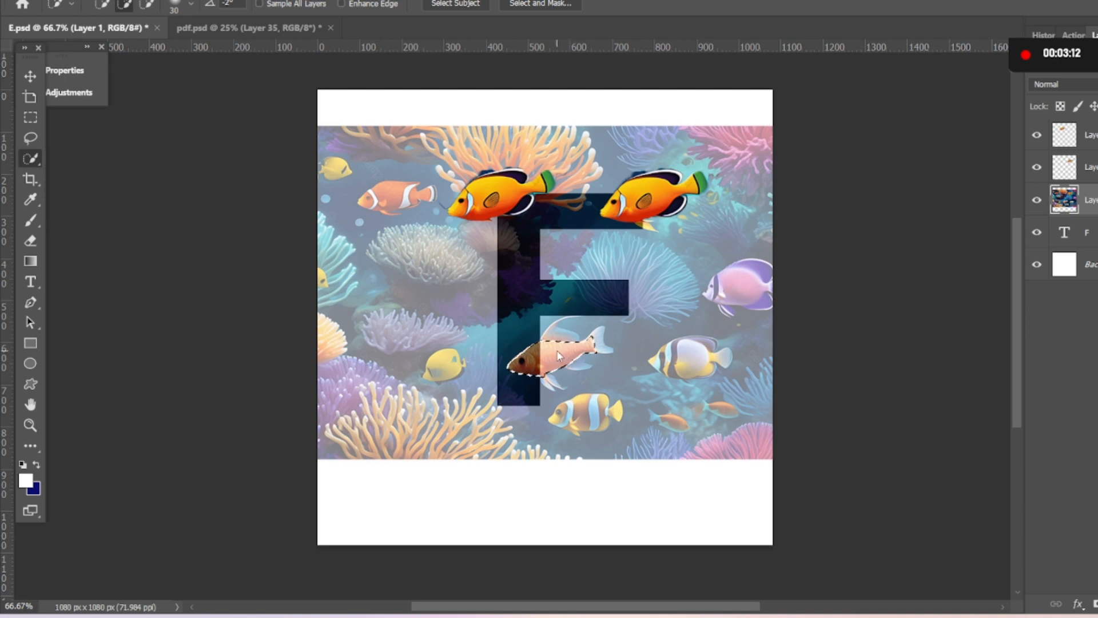
left_click(600, 342)
left_click(558, 331)
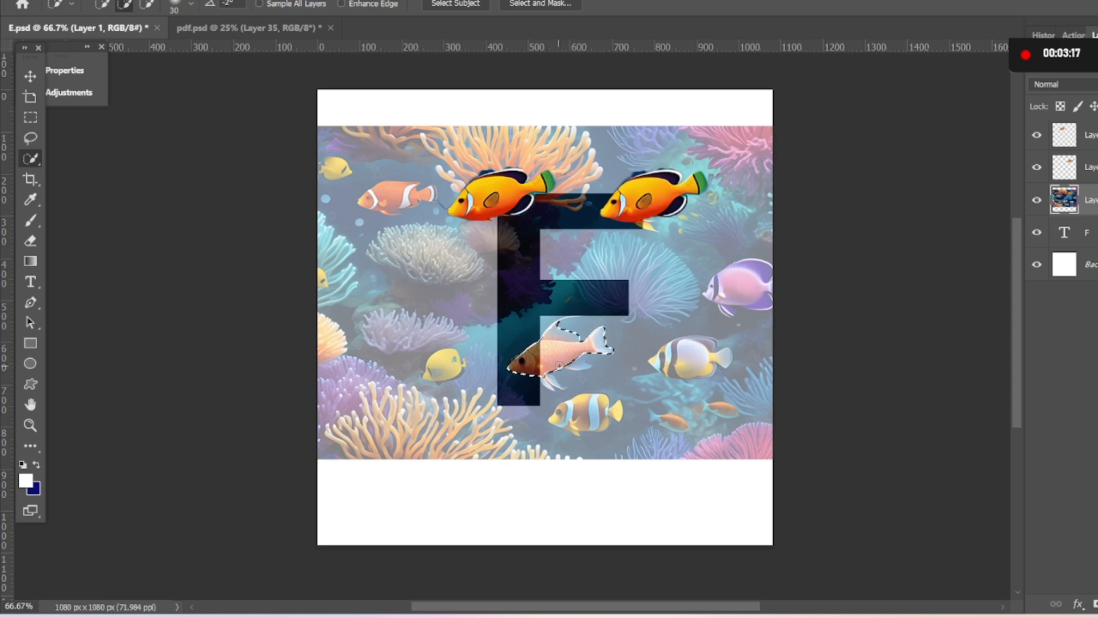
left_click(576, 362)
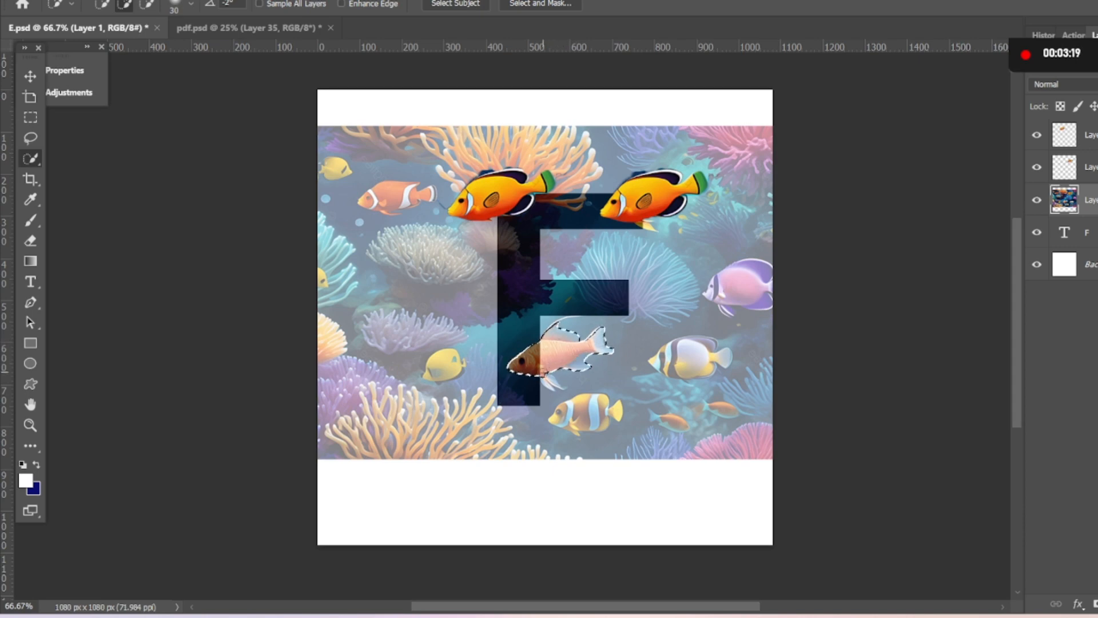
left_click(558, 383)
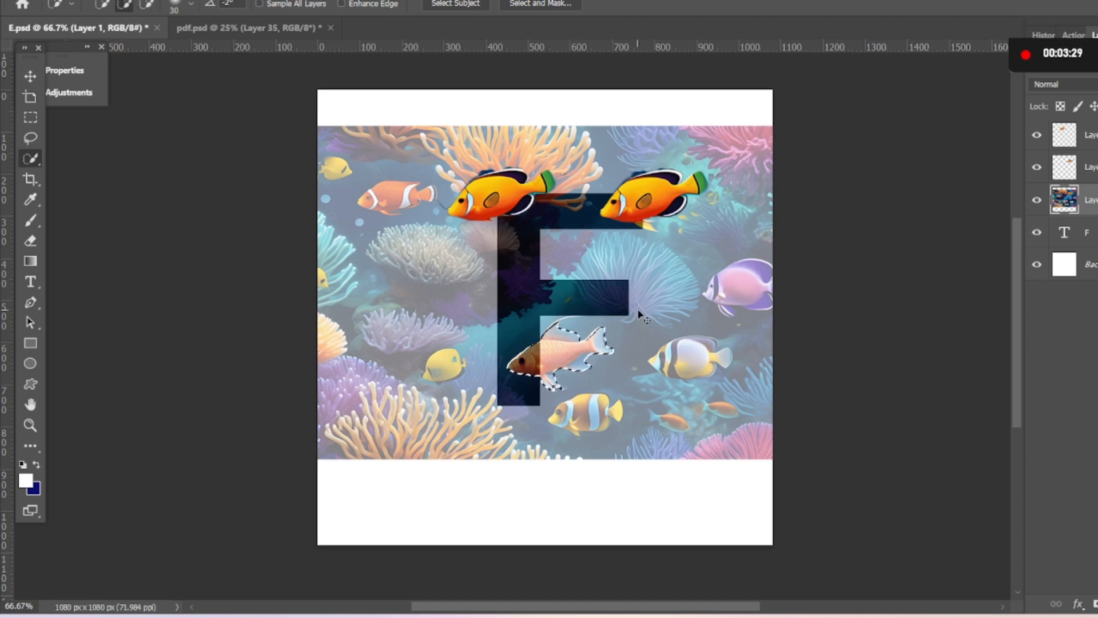
key("ctrl+j")
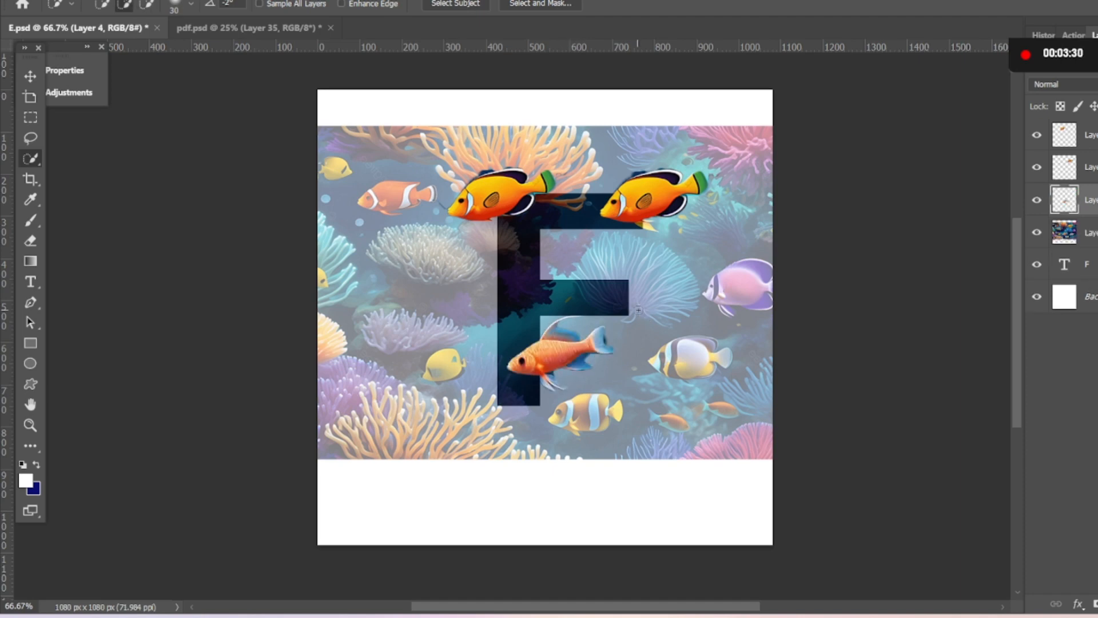
Clip the reef image layer to the letter F and set its opacity to 100%.
left_click(1090, 232)
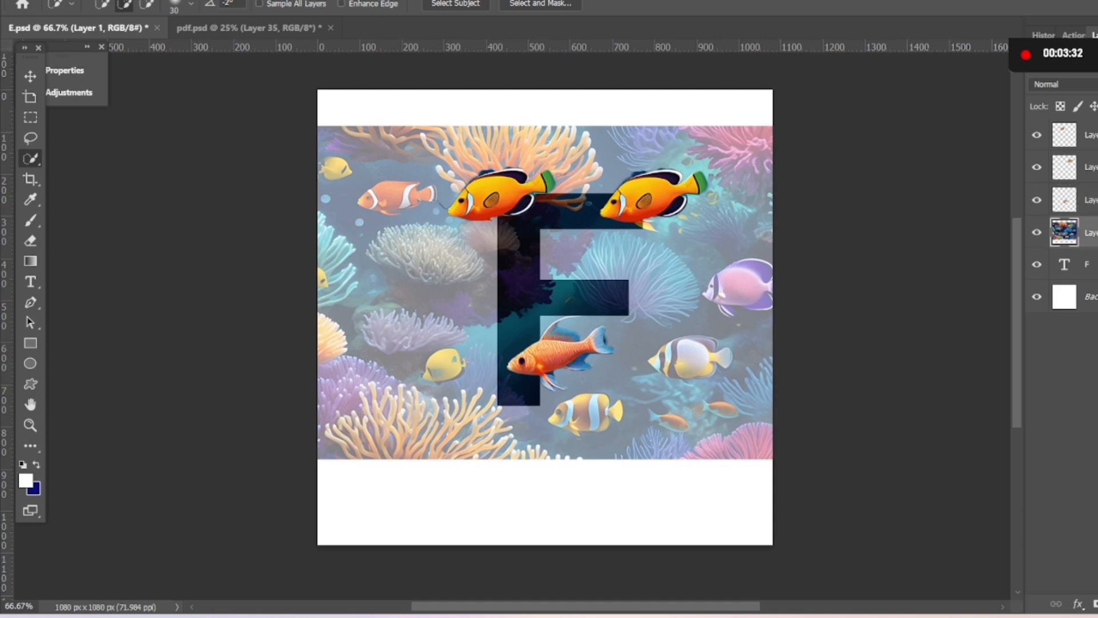
key("ctrl+alt+g")
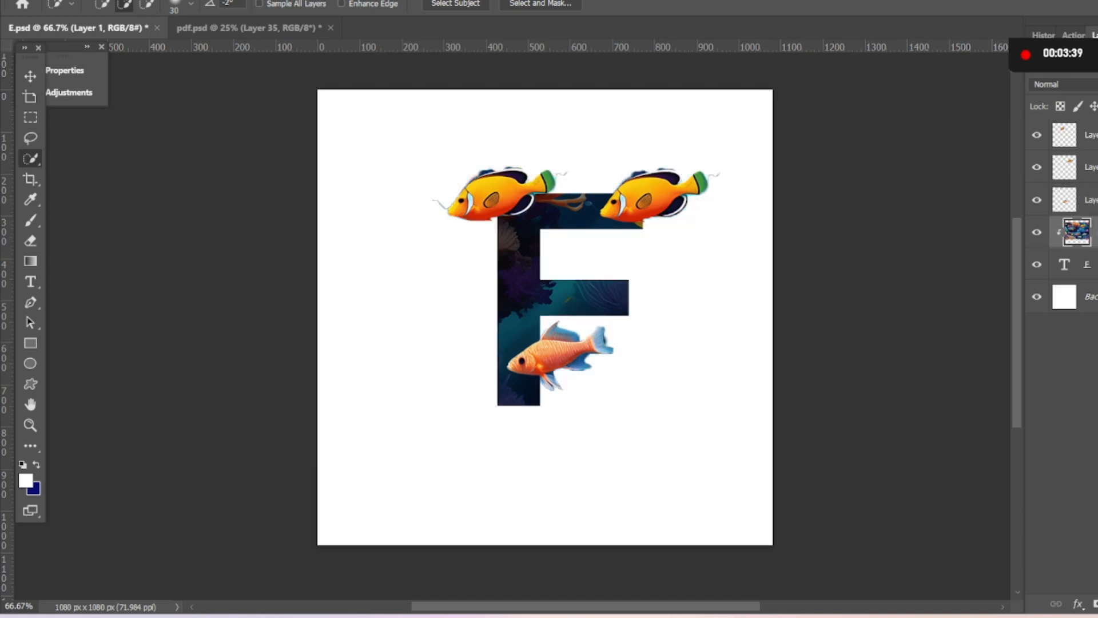
key("0")
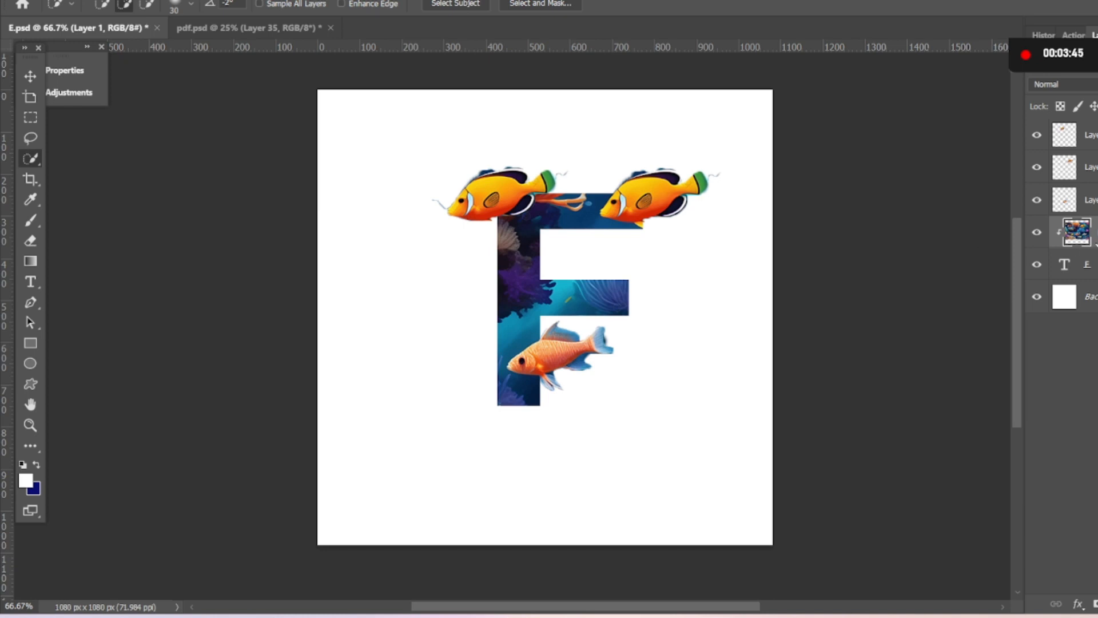
Scale the clipped reef image to about 76% and shift it so it fills the whole letter F.
key("ctrl+t")
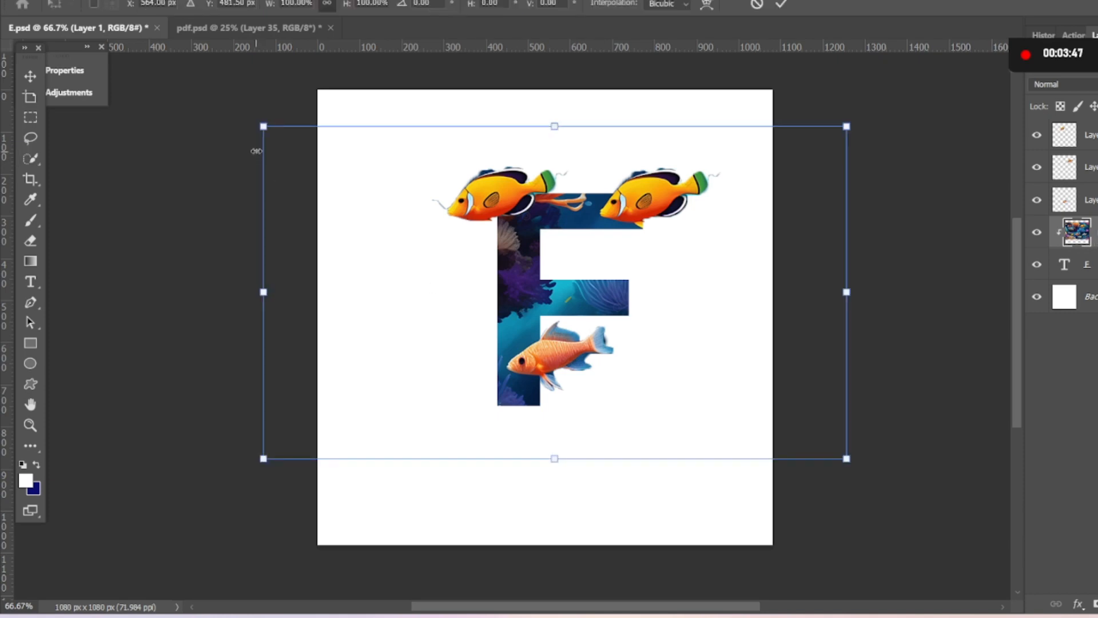
left_click_drag(264, 127, 439, 151)
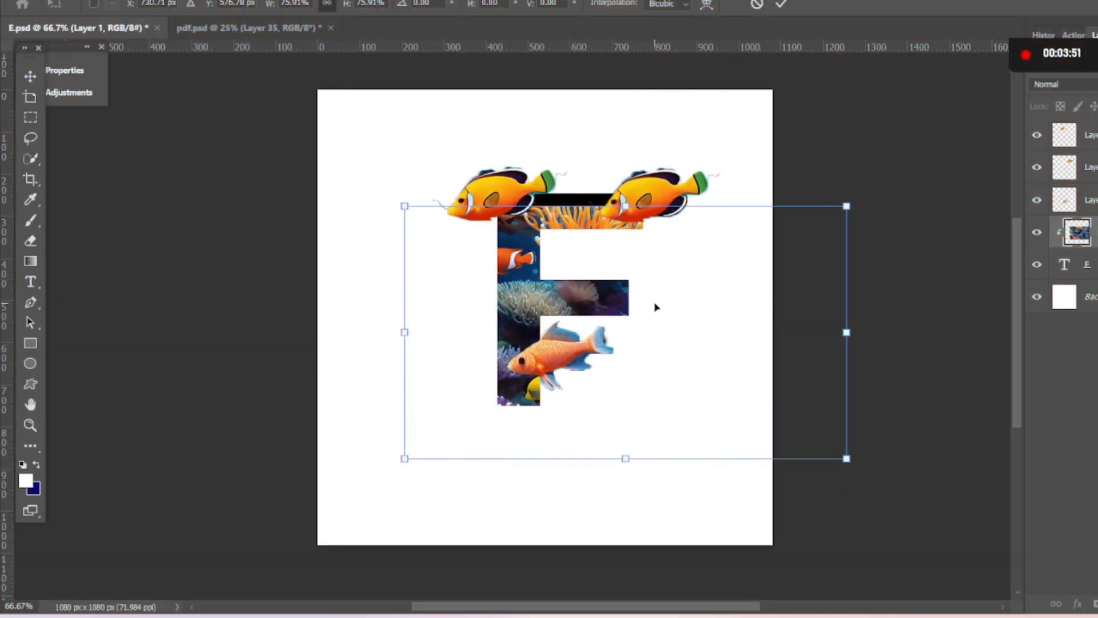
left_click_drag(655, 307, 654, 284)
key("Return")
key("w")
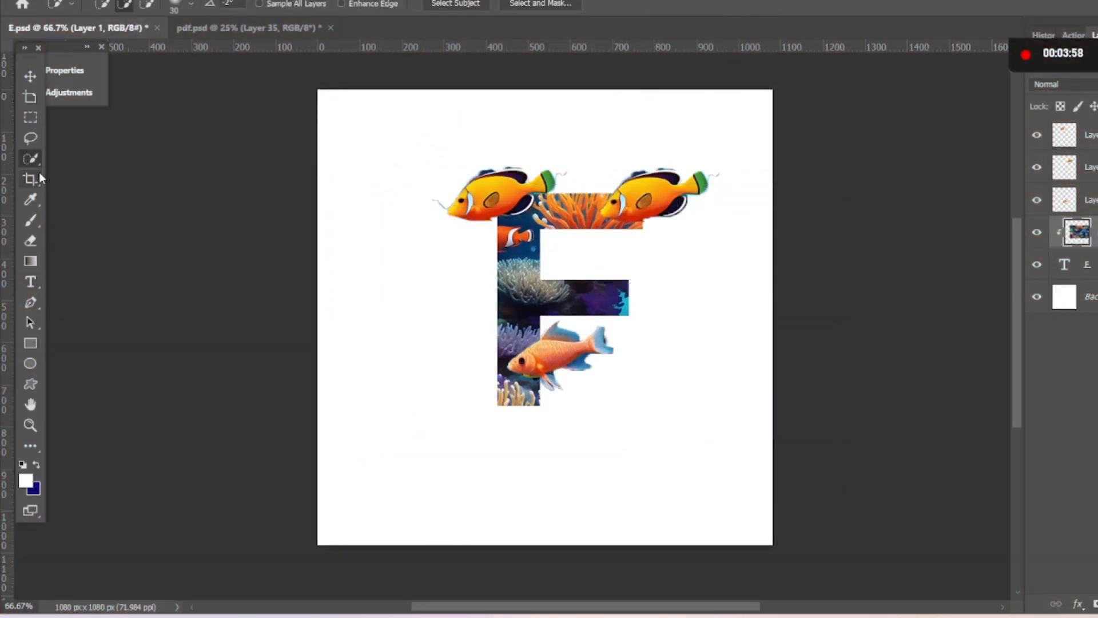
Fade the upper-left fish's top edge with a 400 px Eraser, and erase the stray strands beside both yellow fish at 90 px.
left_click(31, 240)
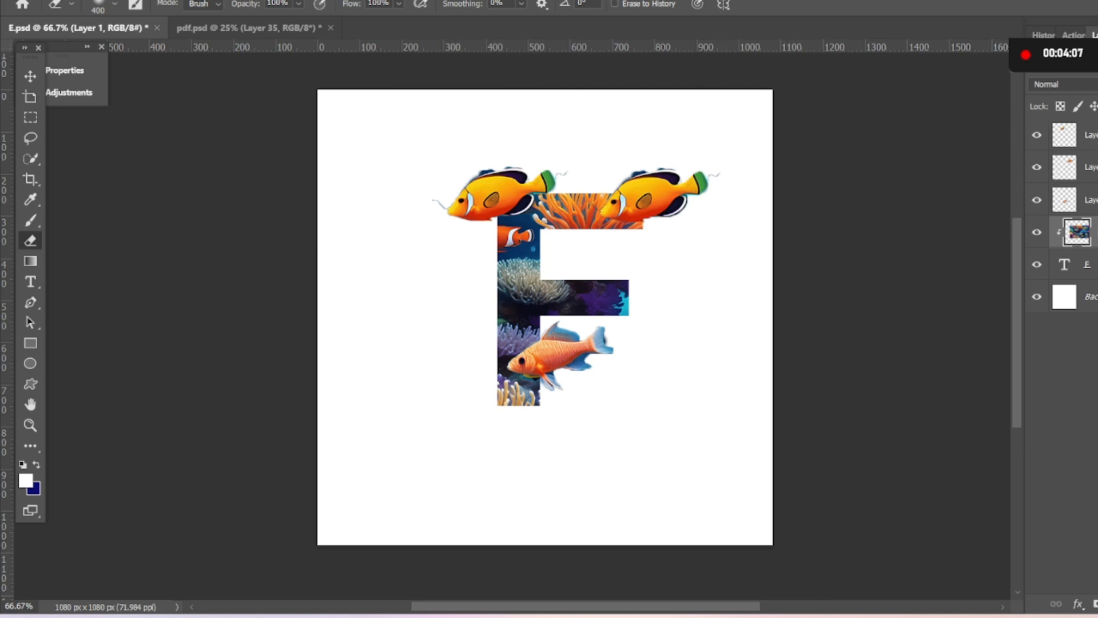
left_click(1092, 135)
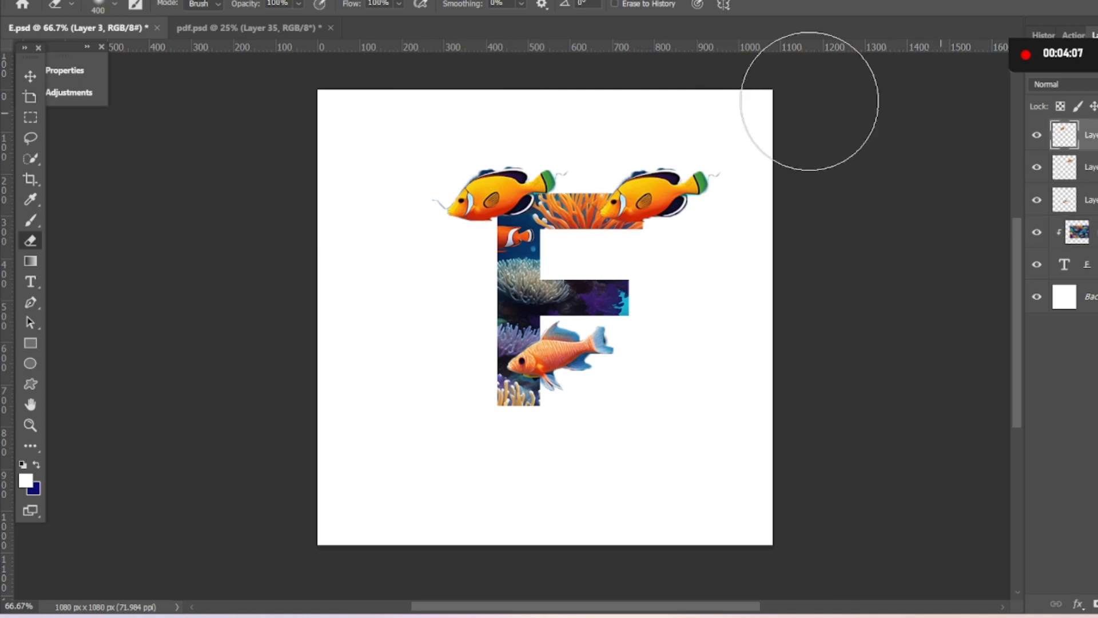
left_click(461, 111)
left_click(458, 108)
left_click(458, 109)
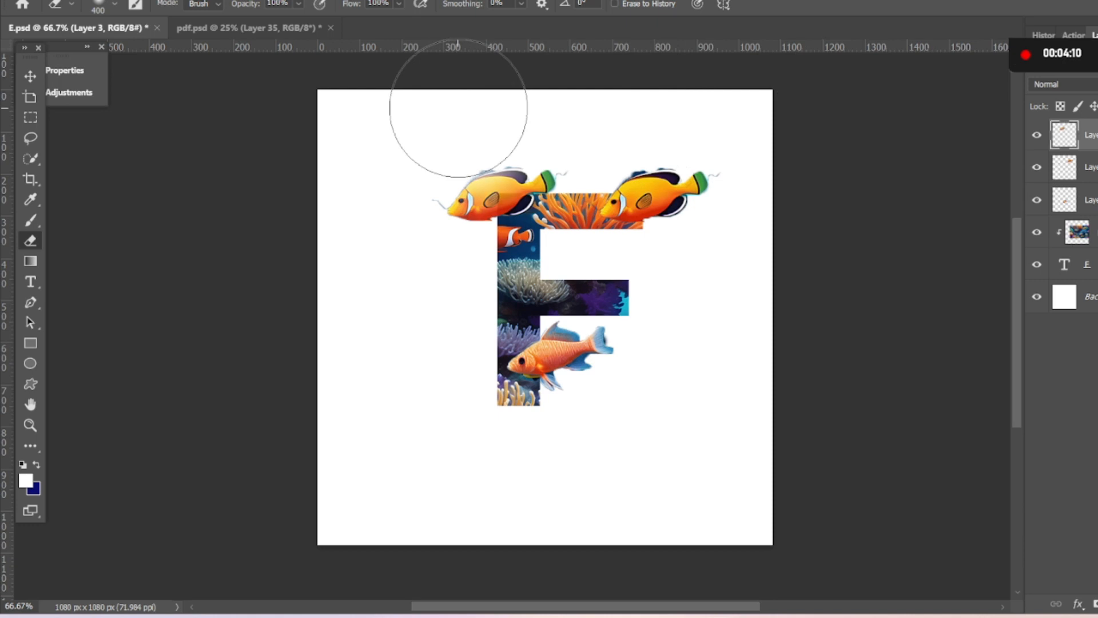
left_click(459, 108)
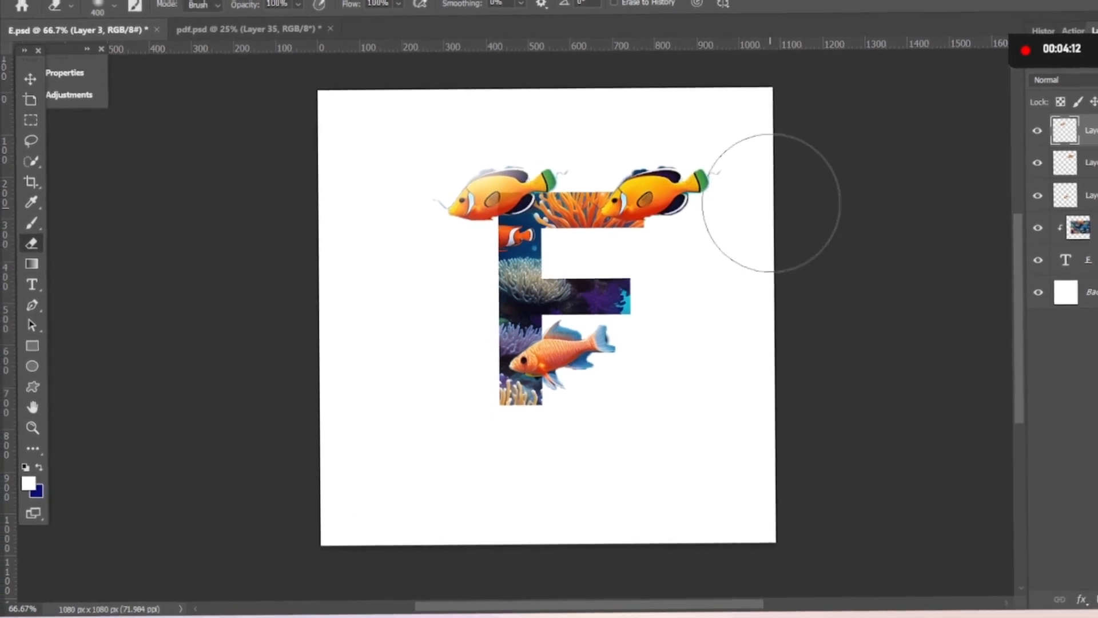
key("bracketleft")
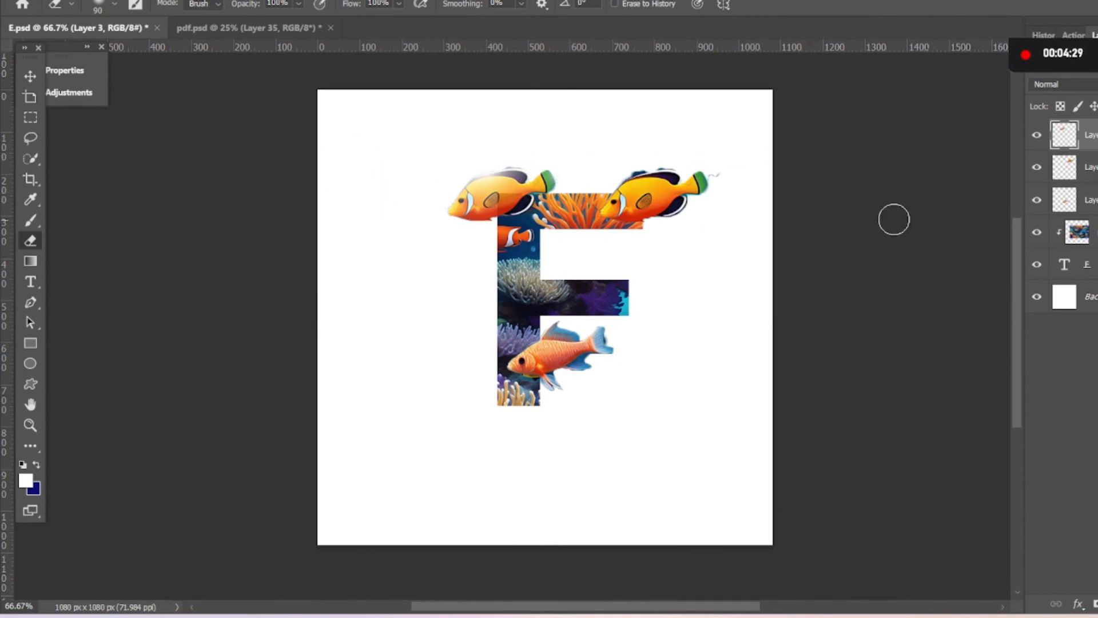
left_click(1087, 165)
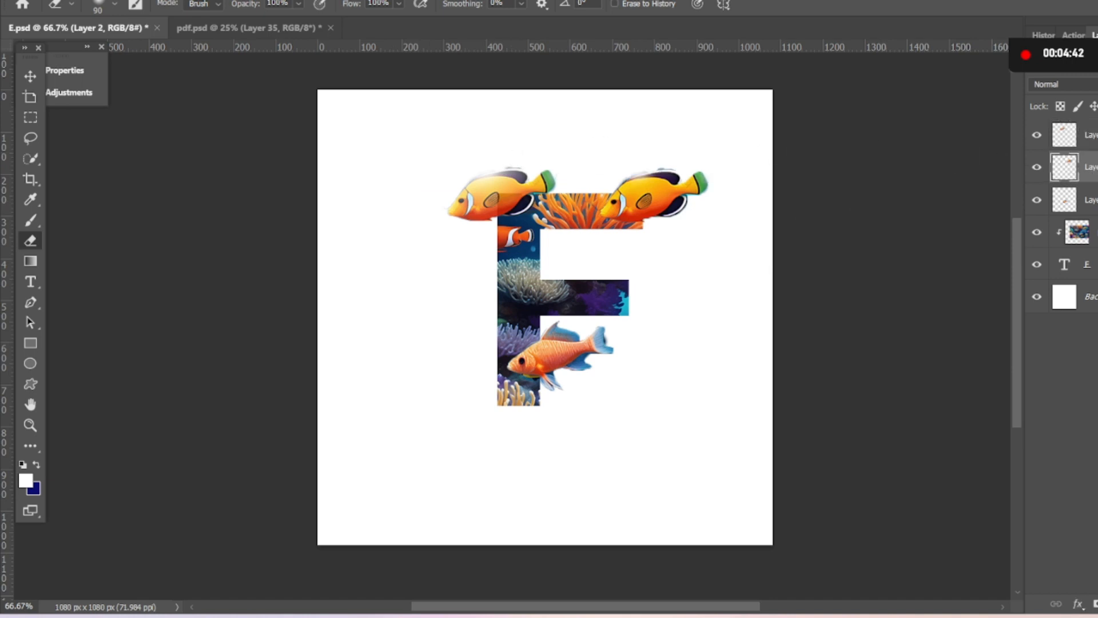
Recolour the fish at the F's upper-left corner to blue with Hue/Saturation, setting Hue to about +177.
left_click(1087, 135)
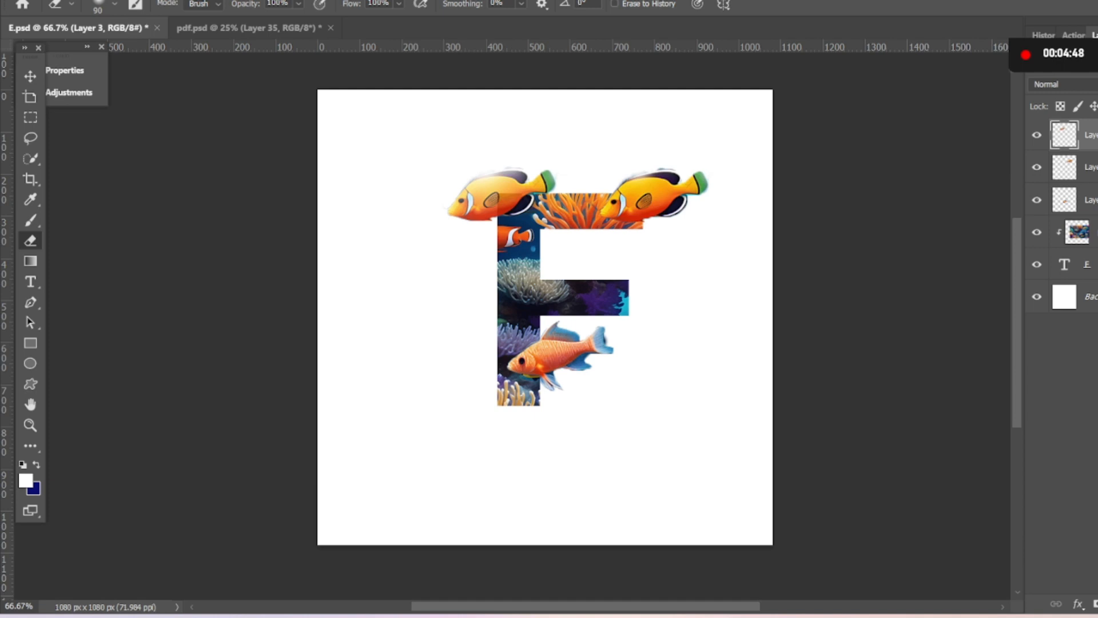
key("ctrl+u")
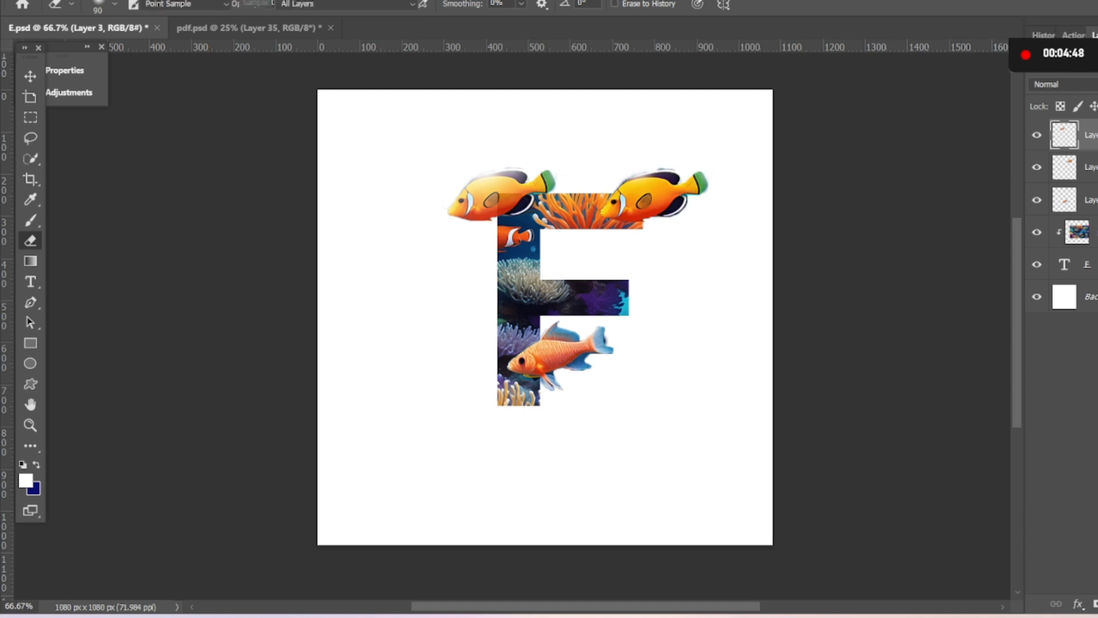
left_click_drag(980, 314, 1057, 314)
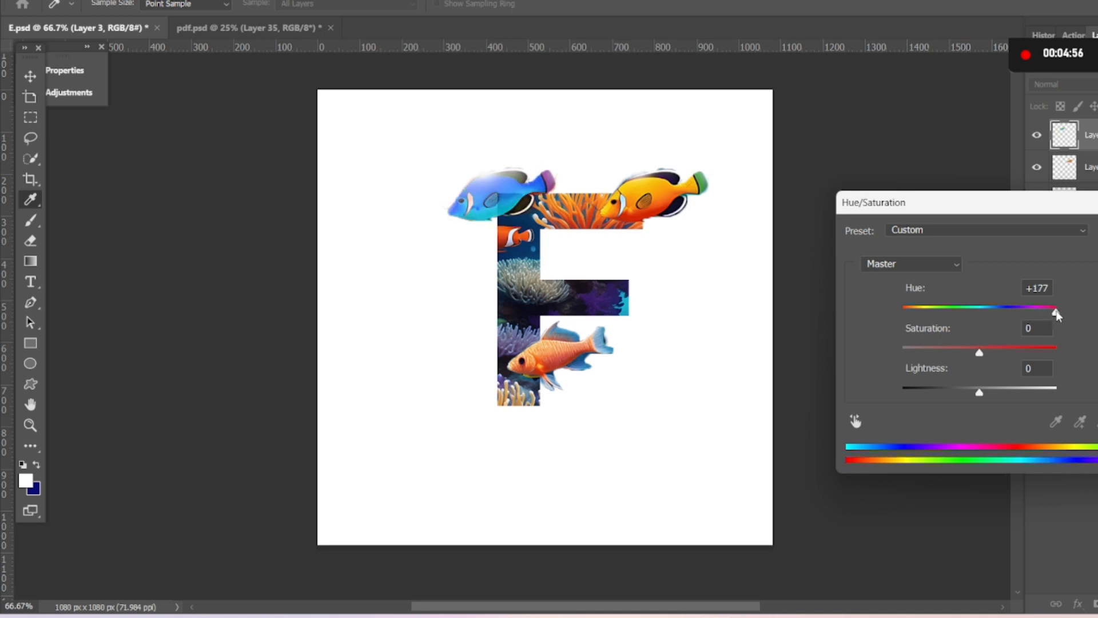
left_click(1057, 314)
key("Return")
key("e")
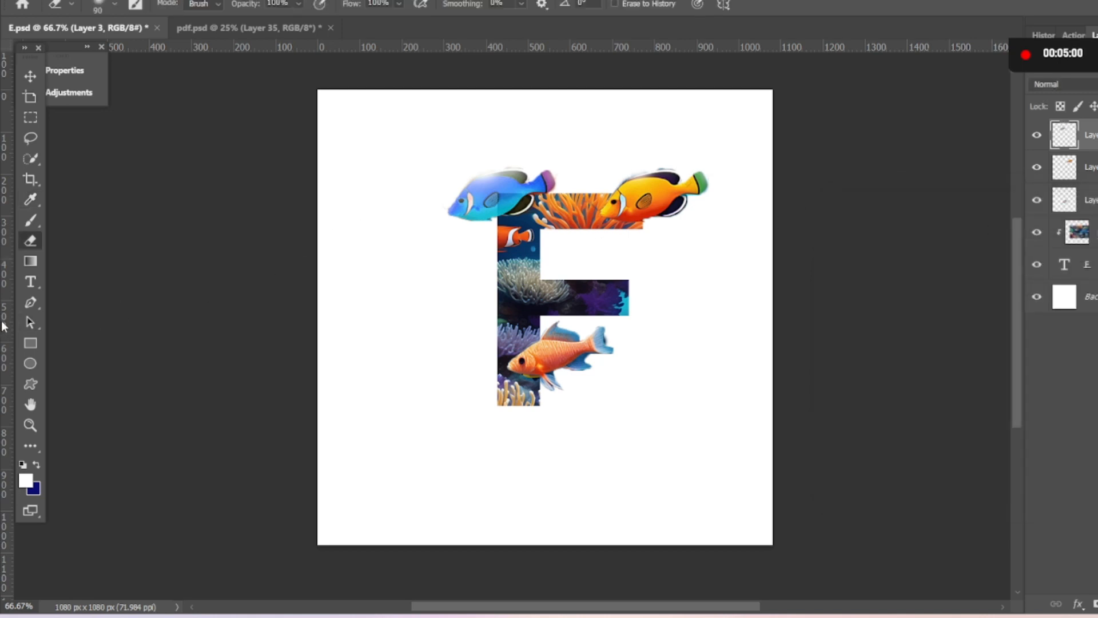
Add a black Linear Burn drop shadow to the F: opacity 81%, angle 124°, distance 9 px, spread 25%, size 10 px.
left_click(1089, 265)
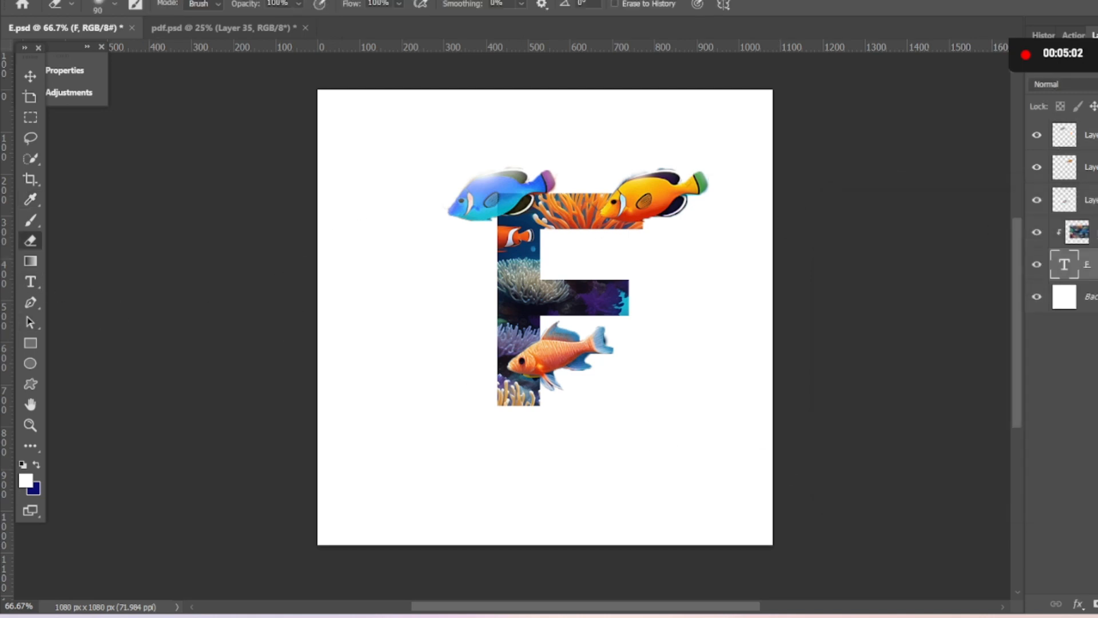
right_click(1089, 265)
left_click(957, 0)
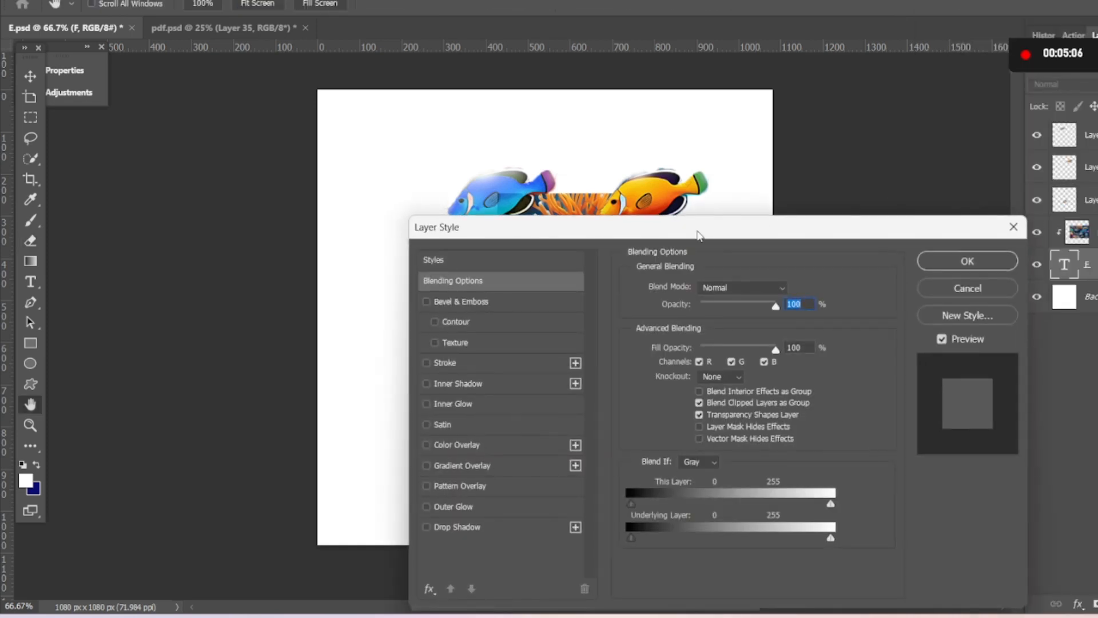
left_click_drag(698, 235, 984, 141)
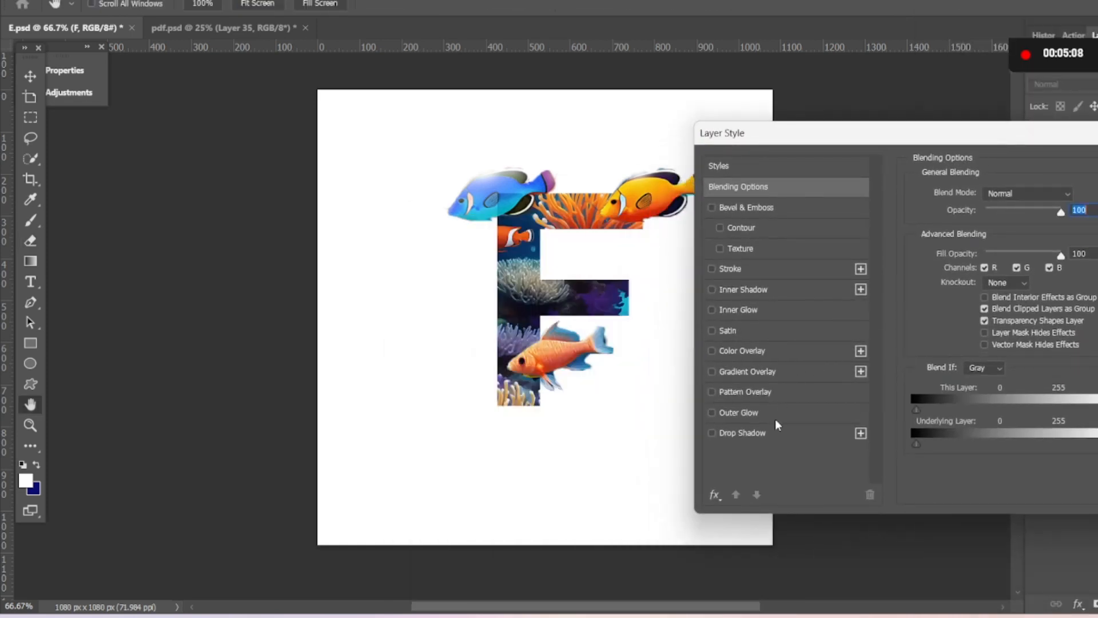
left_click(768, 434)
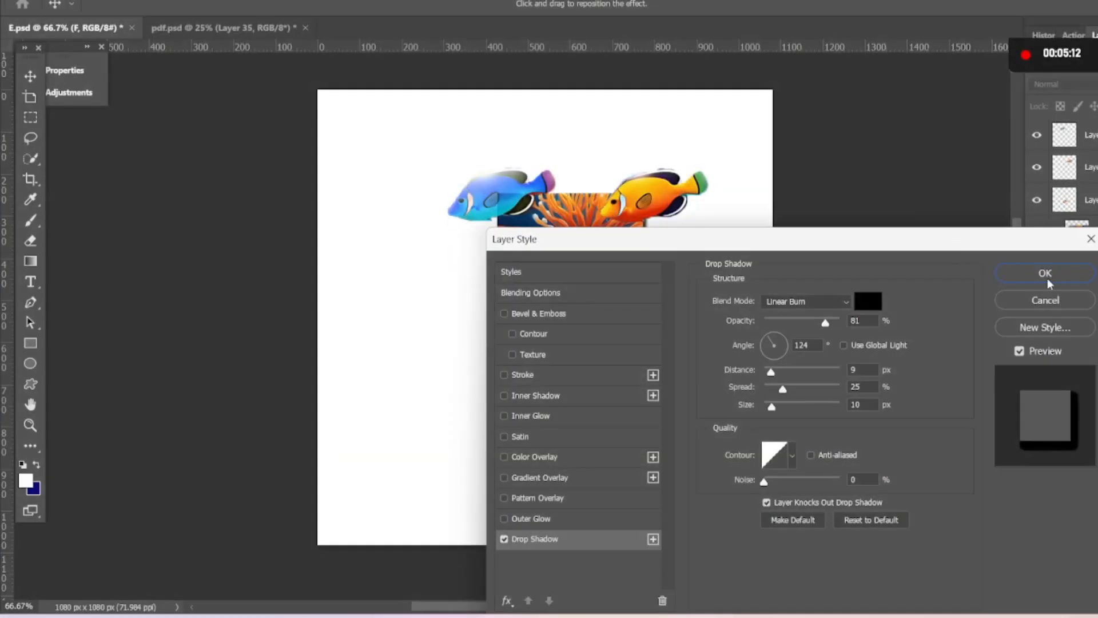
left_click(1046, 274)
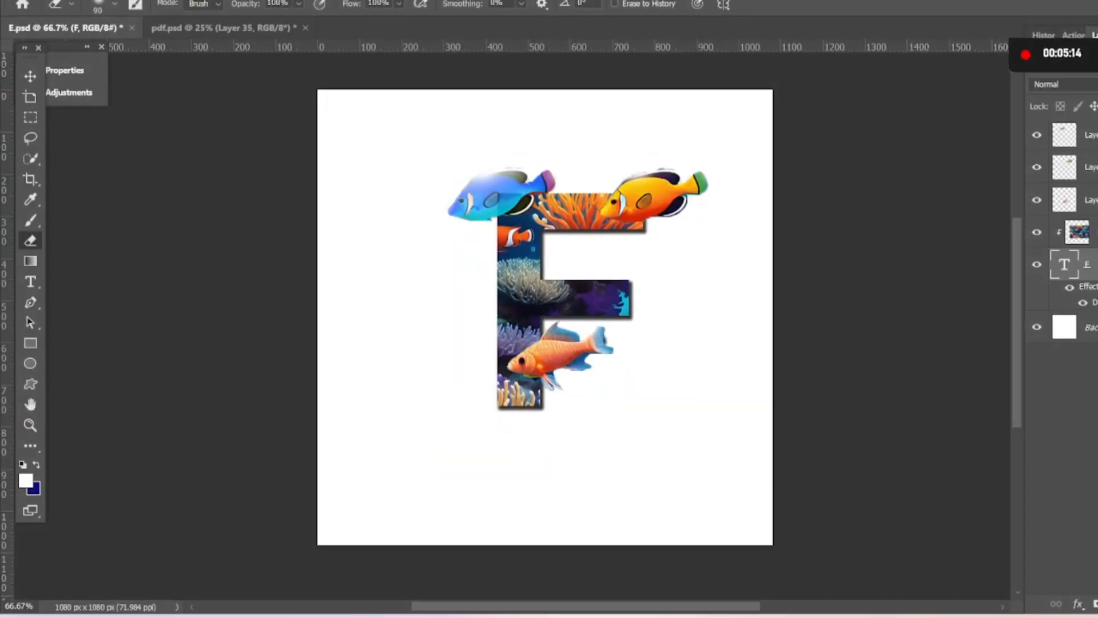
Add a layer above the background and fill it with a radial gradient from white to teal 669999.
left_click(1091, 327)
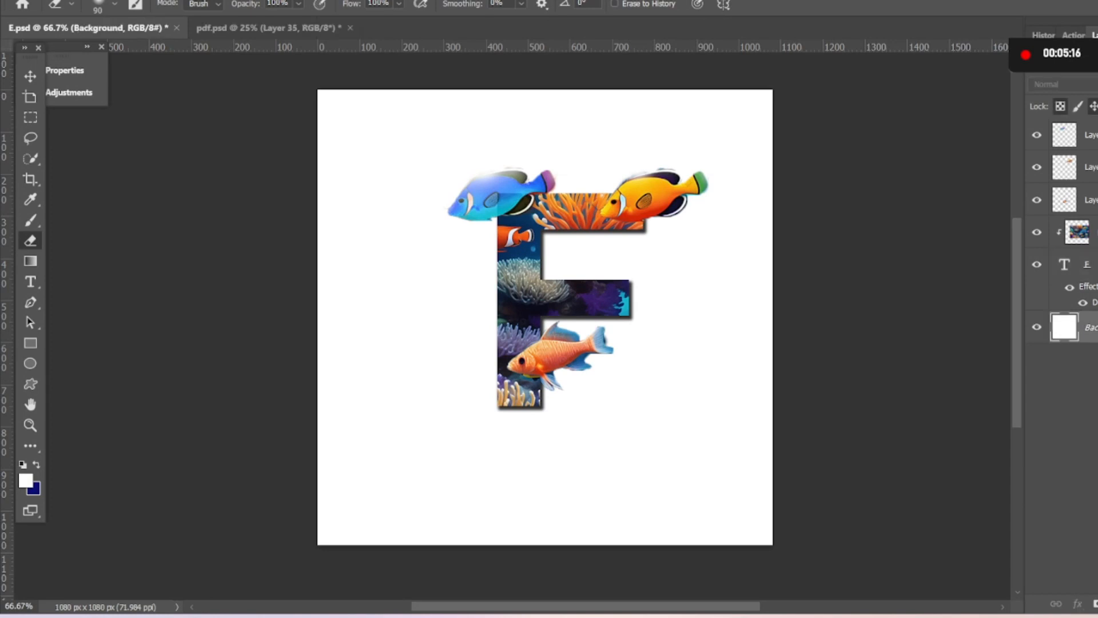
left_click(1097, 604)
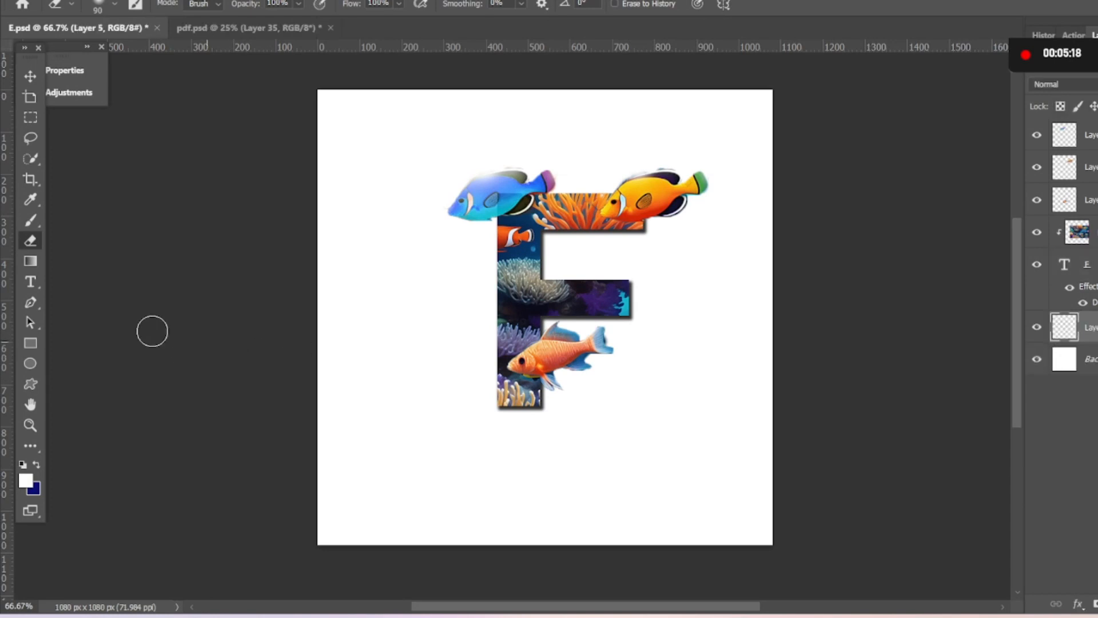
left_click(32, 267)
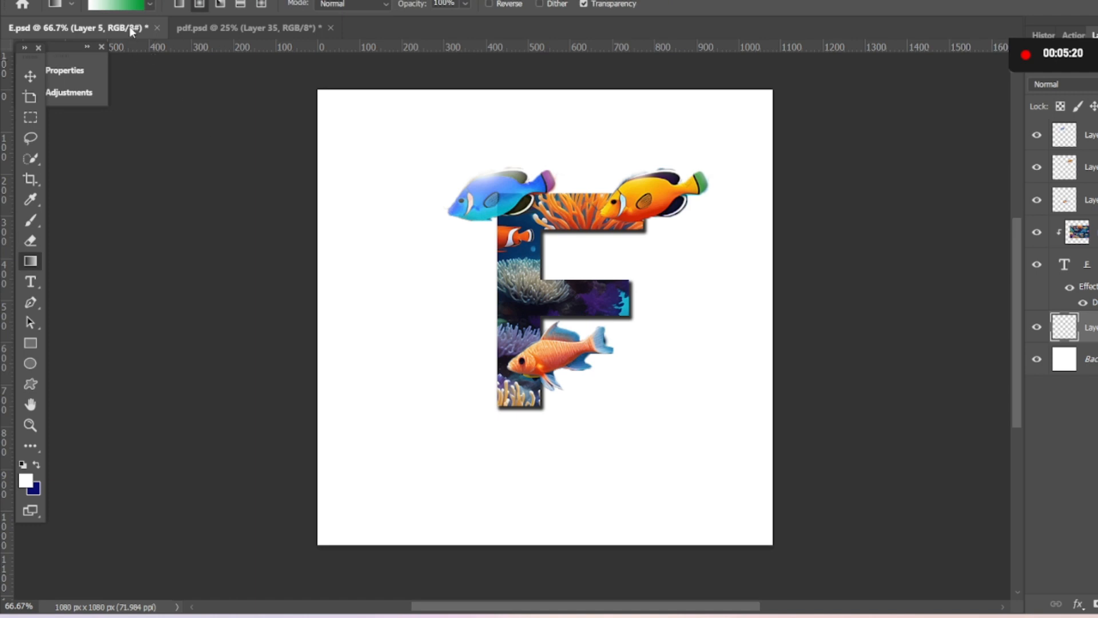
left_click(139, 8)
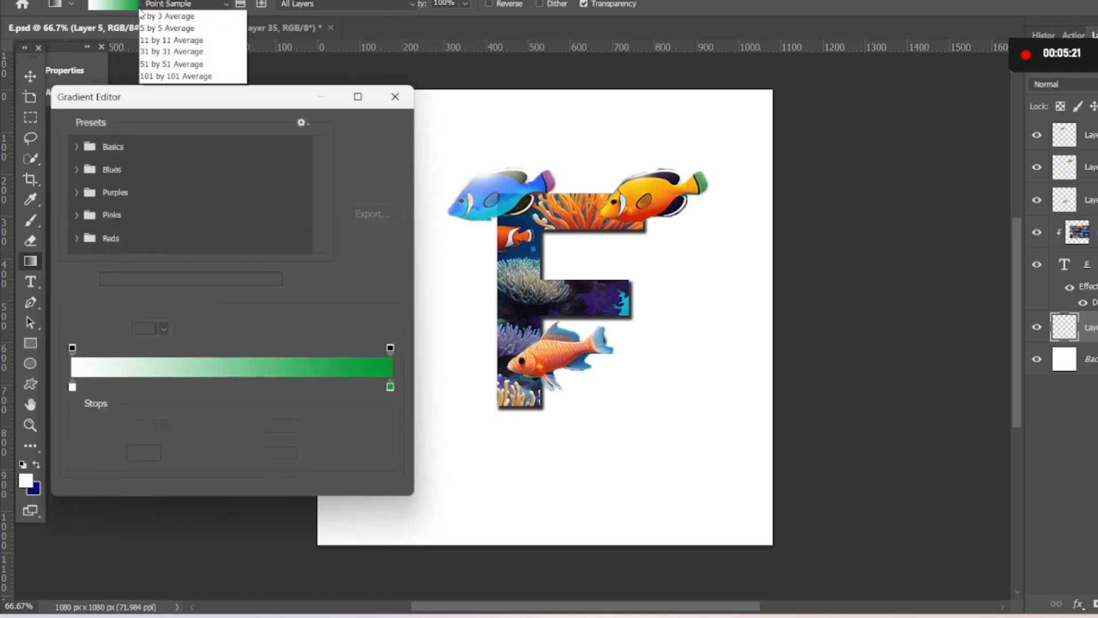
left_click(386, 384)
left_click(390, 386)
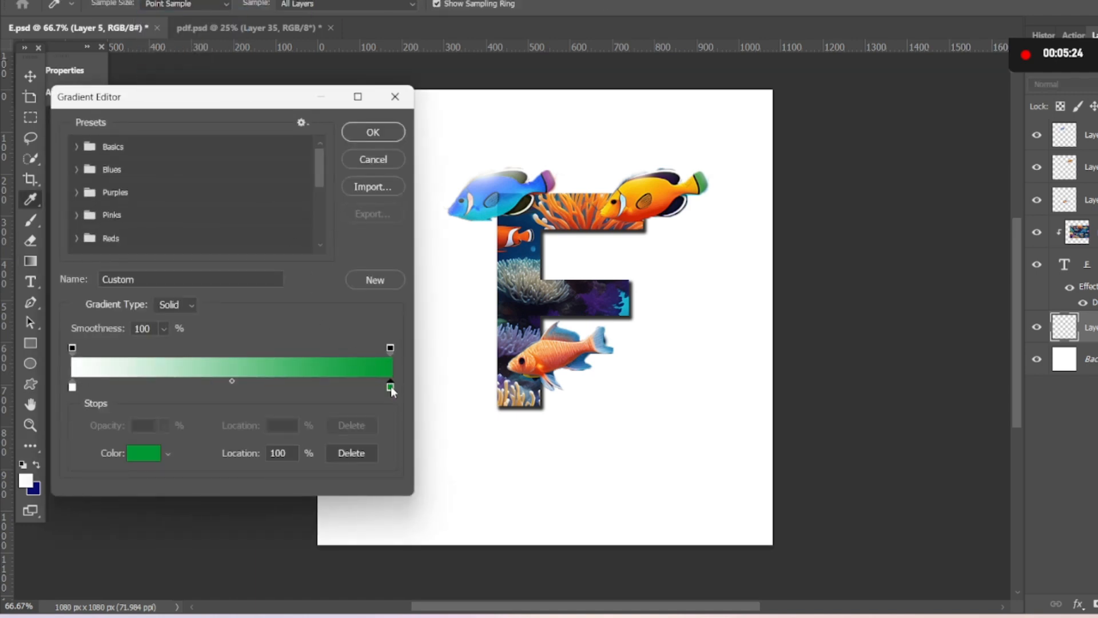
left_click(389, 389)
left_click(152, 450)
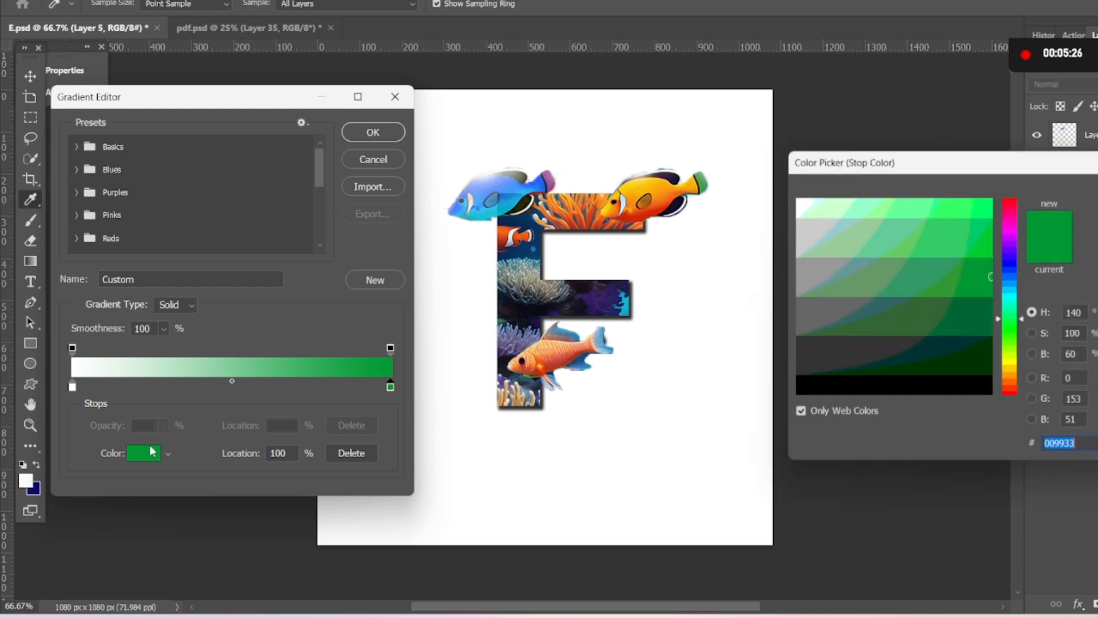
left_click(569, 328)
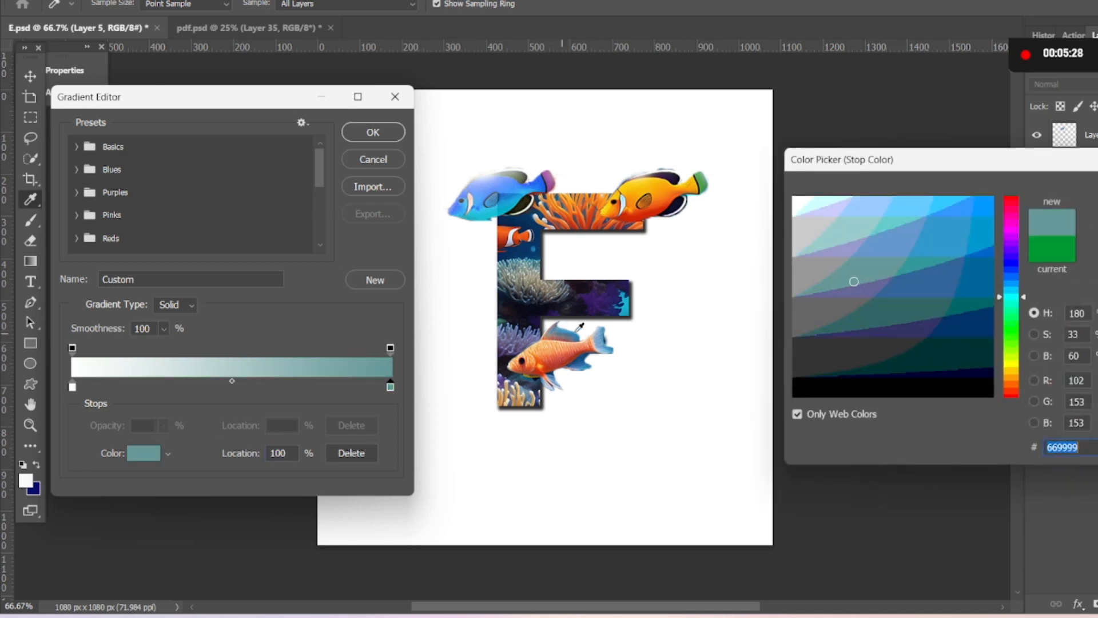
key("Return")
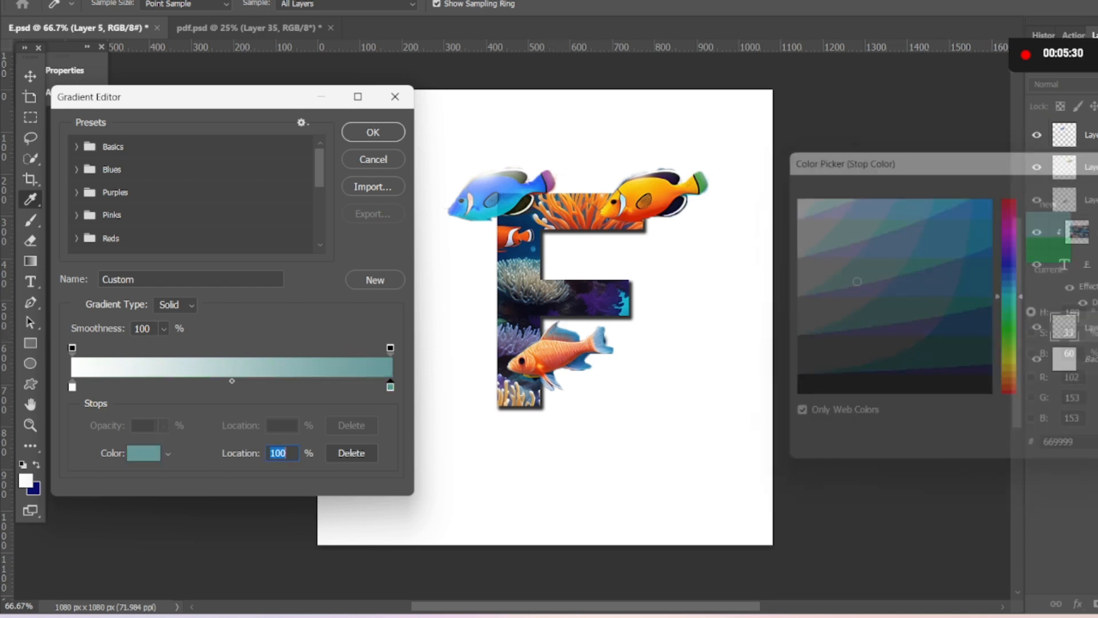
left_click(375, 128)
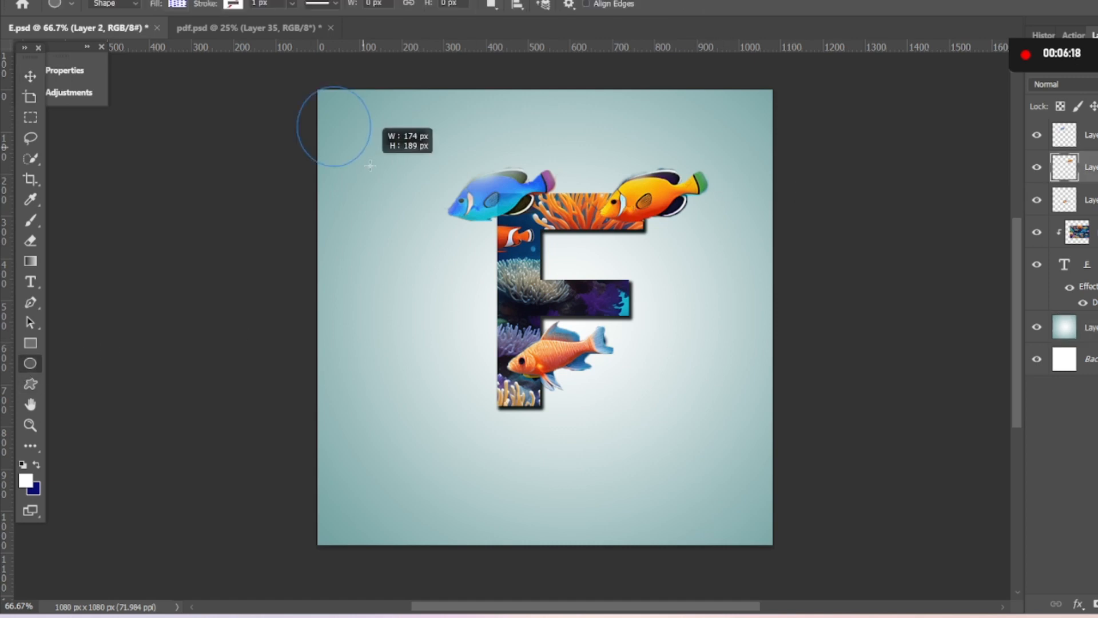
Draw a 273 px circle overlapping the canvas's upper-left corner and fill it with solid blue 6699ff.
left_click_drag(370, 163, 425, 201)
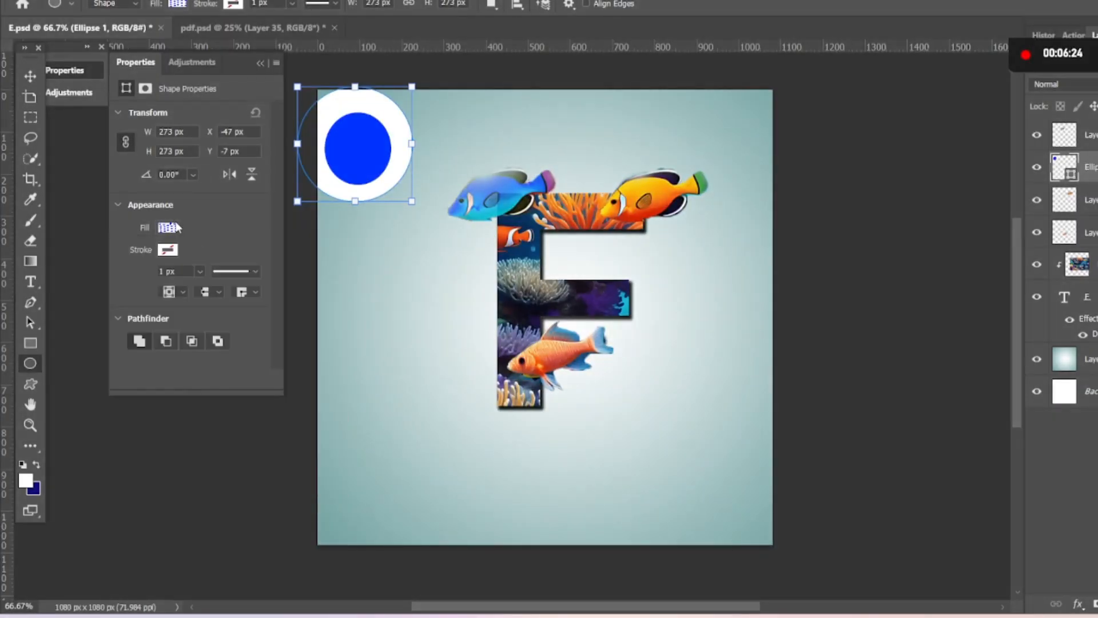
left_click(169, 227)
left_click(325, 258)
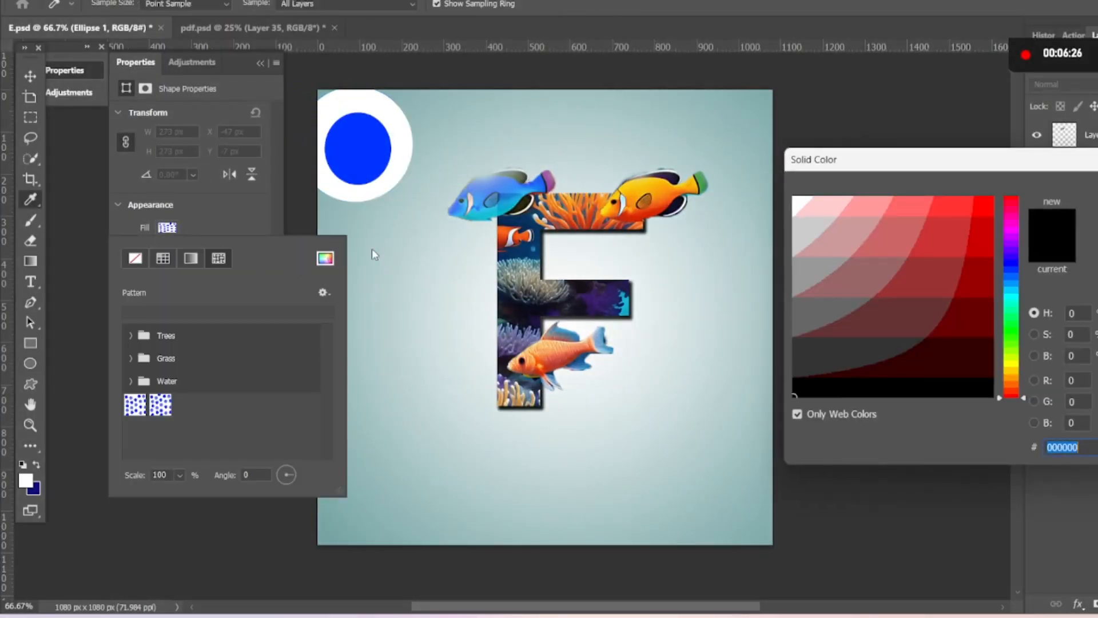
left_click(501, 174)
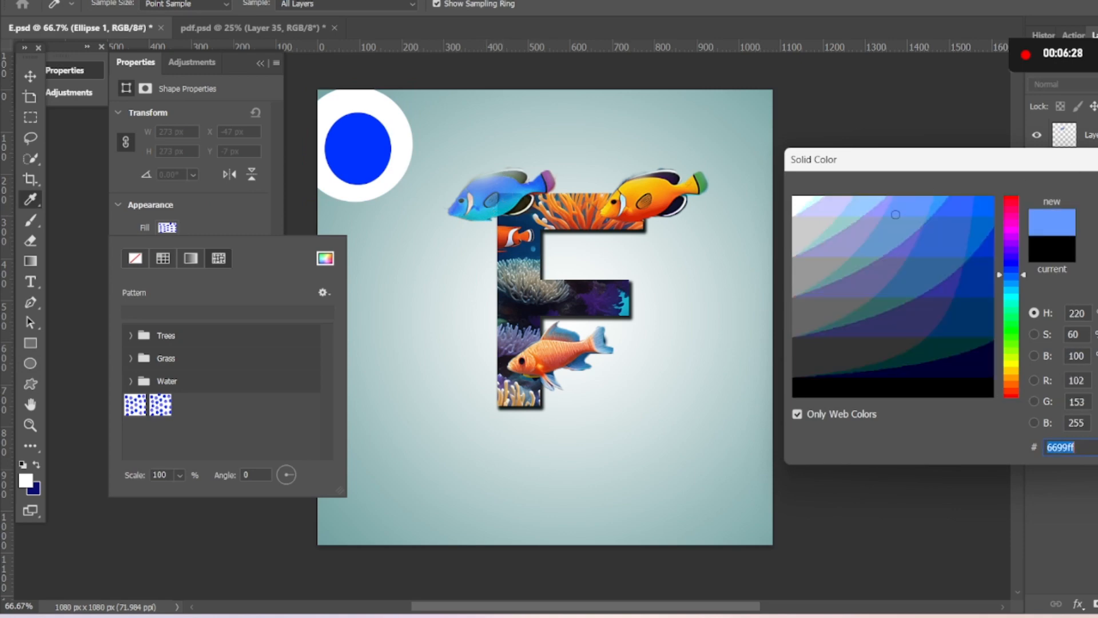
key("Return")
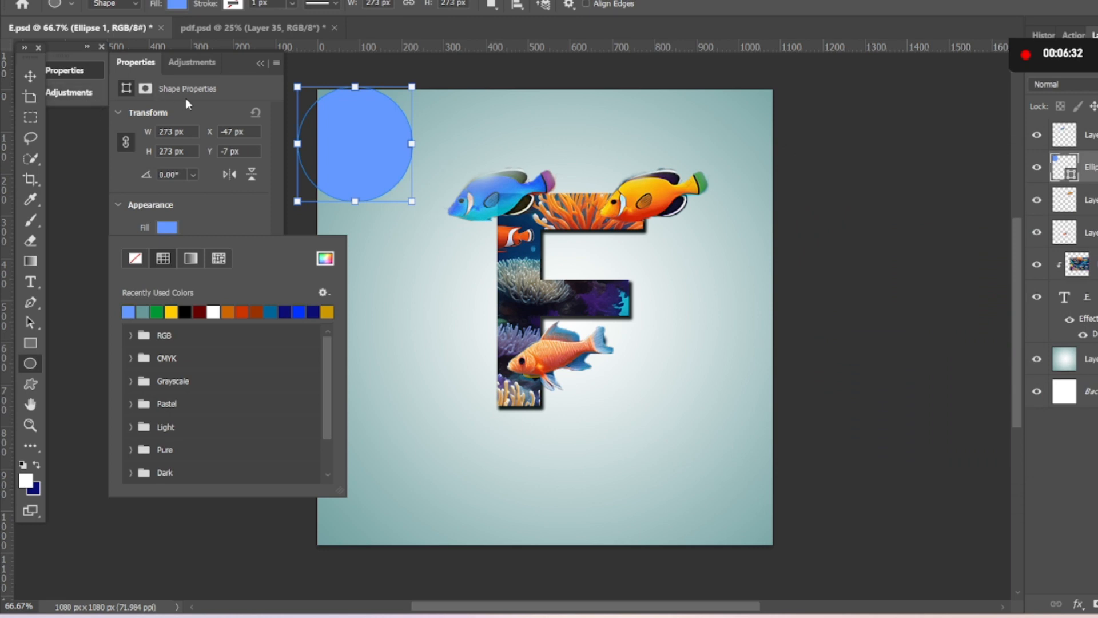
Duplicate the circle into the canvas's lower-right corner at X 912, Y 860 px and fill the copy with teal 669999.
left_click(36, 77)
left_click_drag(361, 154, 740, 499)
left_click(167, 227)
left_click(128, 312)
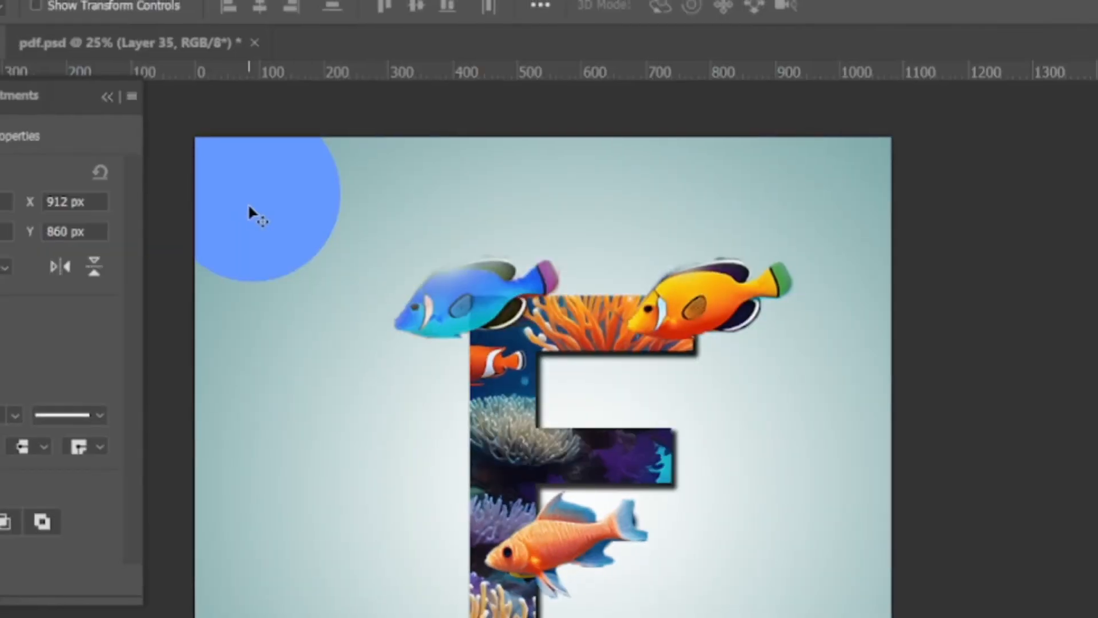
Shift the upper-left circle up to Y -49 px and match its fill to the lower-right circle's teal, 669999.
left_click(310, 93)
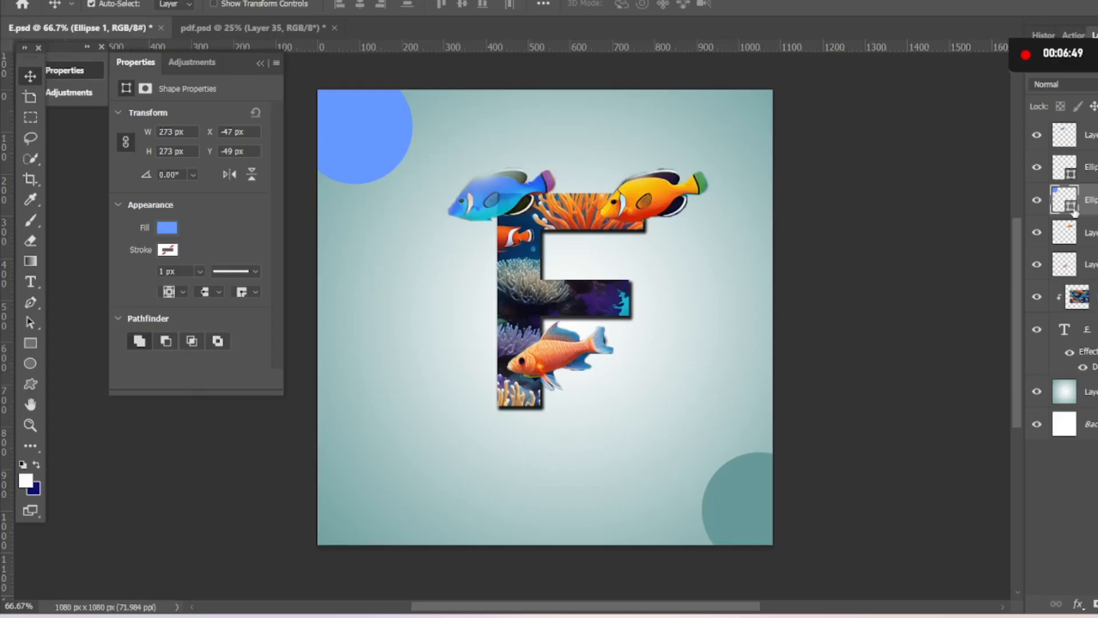
double_click(1074, 212)
left_click(752, 473)
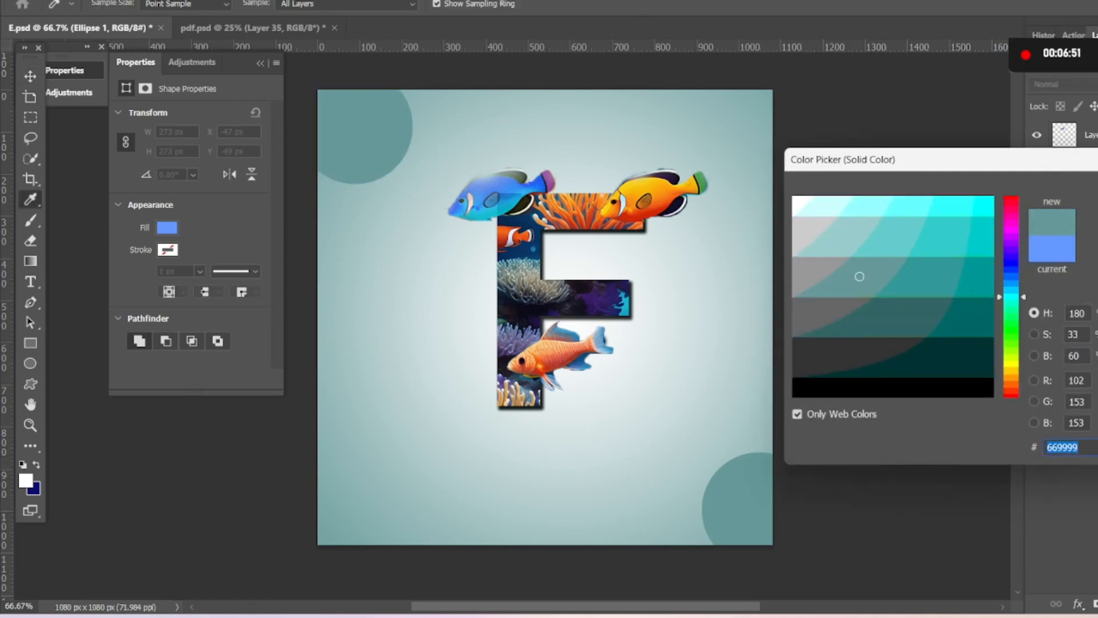